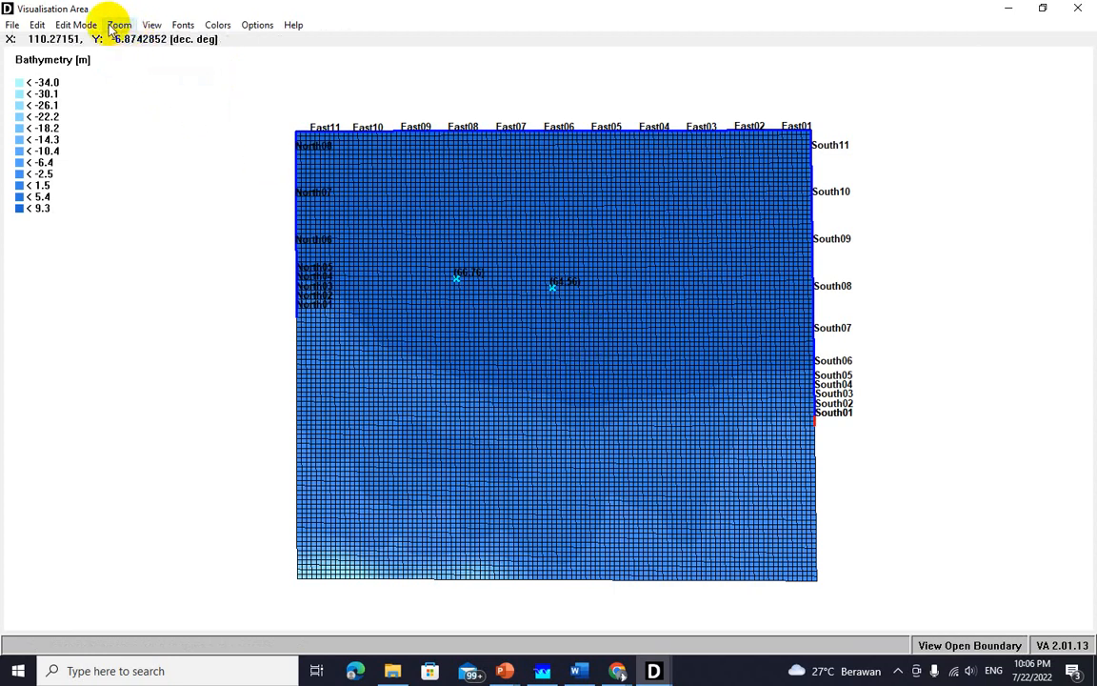
- Hide the computational grid lines so that the bathymetry displays without the grid overlay
{"action": "left_click", "coordinate": [151, 25]}
{"action": "mouse_move", "coordinate": [249, 45]}
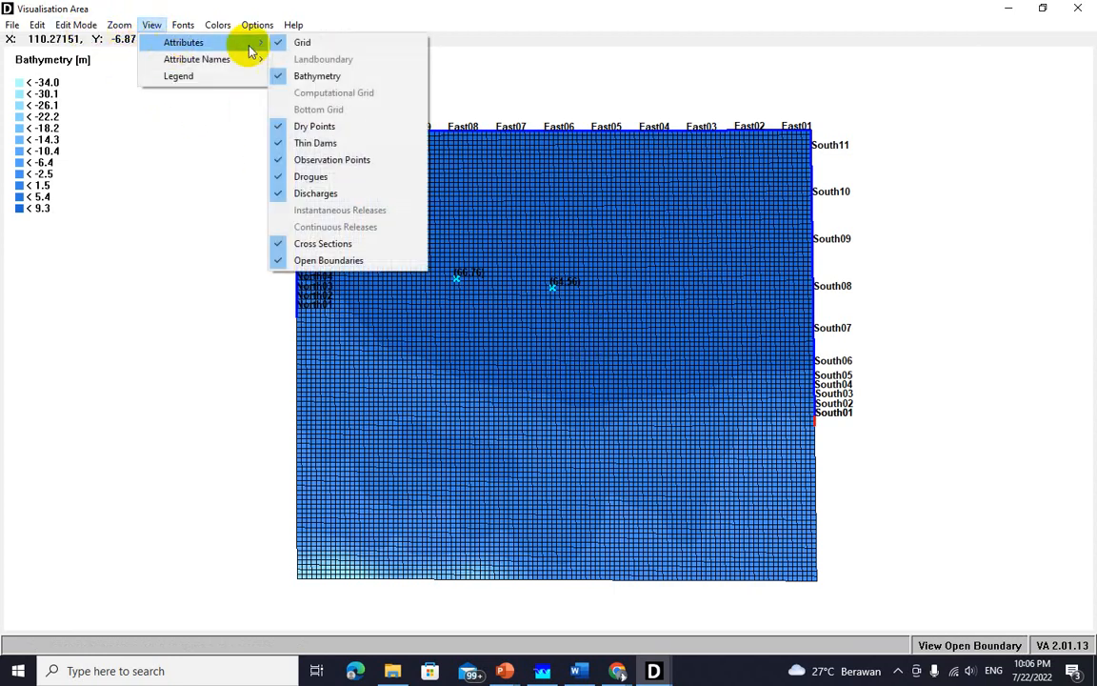
{"action": "left_click", "coordinate": [290, 43]}
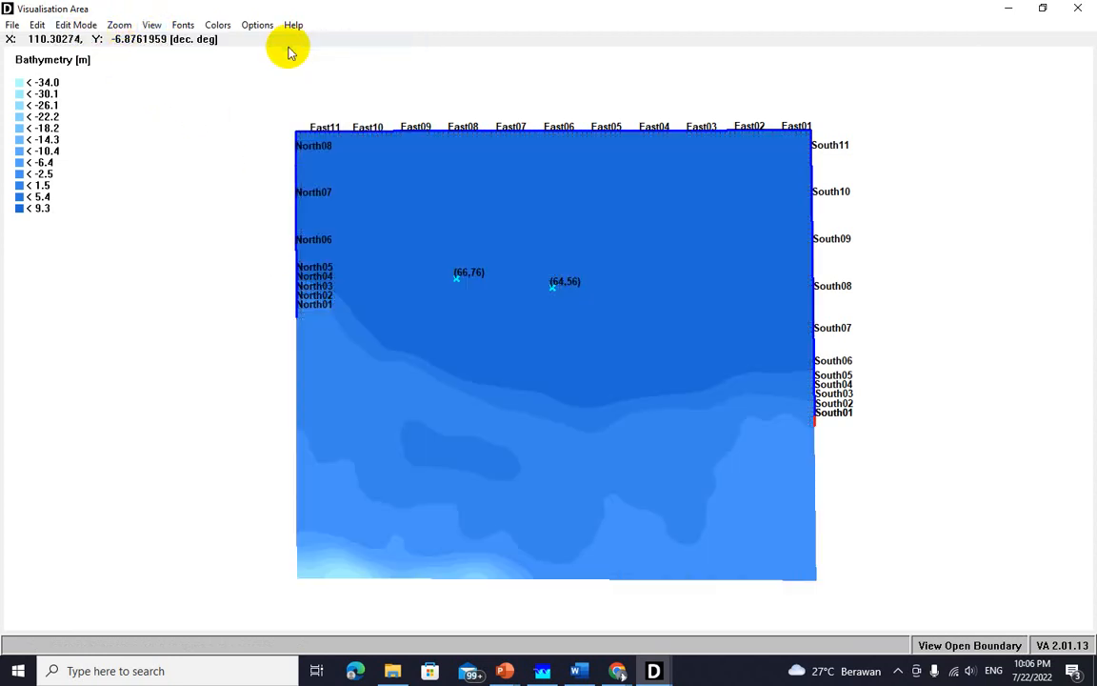
- Load the land boundary file so that the coastline overlays the bathymetry
{"action": "left_click", "coordinate": [12, 24]}
{"action": "mouse_move", "coordinate": [42, 41]}
{"action": "left_click", "coordinate": [162, 41]}
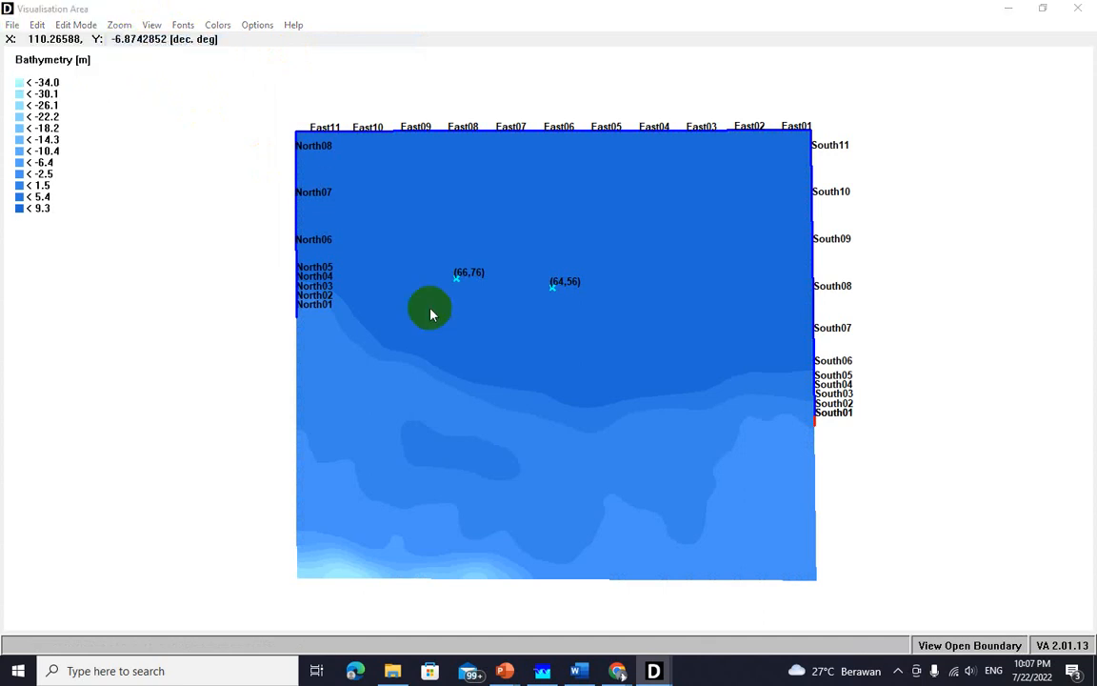
{"action": "double_click", "coordinate": [201, 150]}
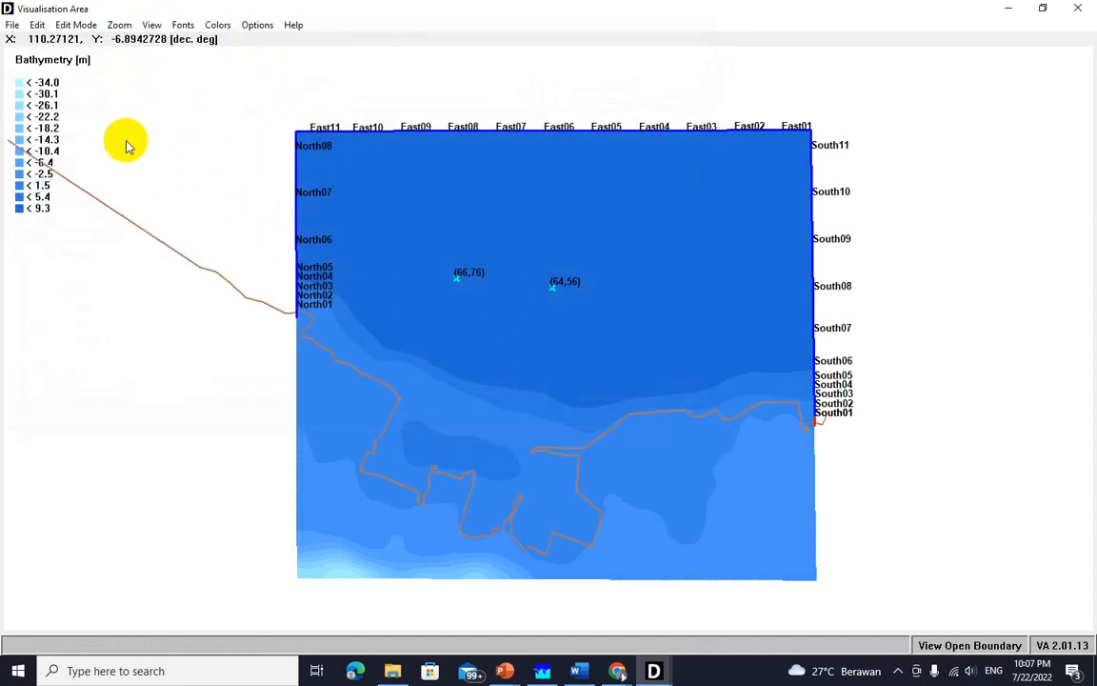
- Delete the observation points (66,76) and (64,56) from the map and close the Visualisation Area
{"action": "left_click", "coordinate": [76, 25]}
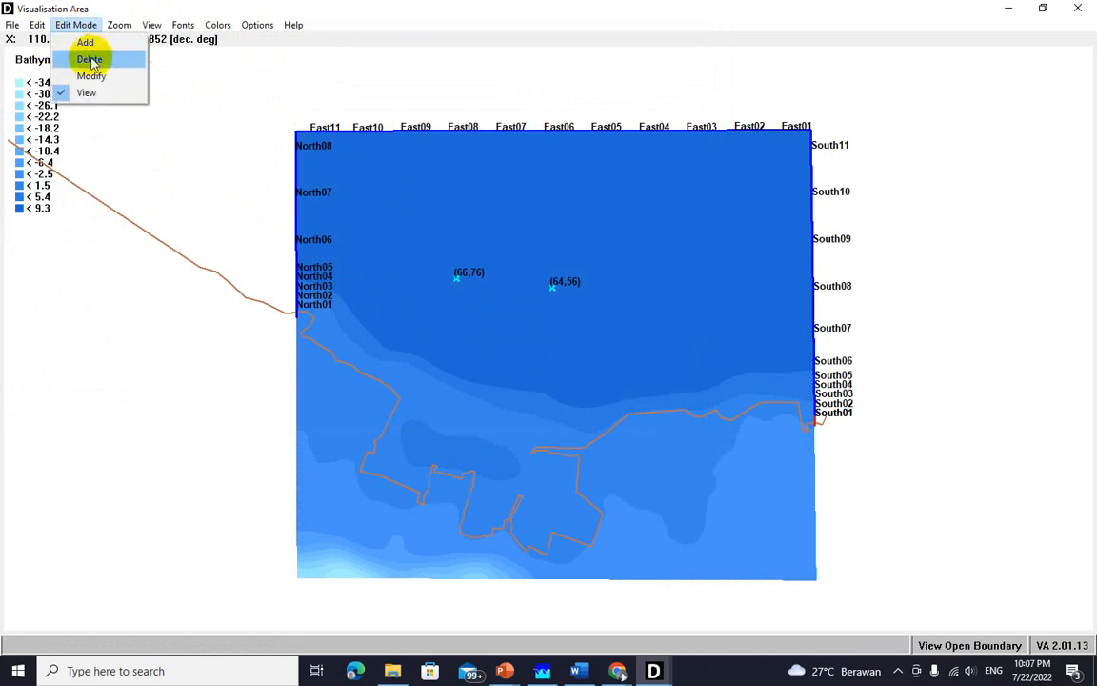
{"action": "left_click", "coordinate": [93, 59]}
{"action": "left_click", "coordinate": [38, 25]}
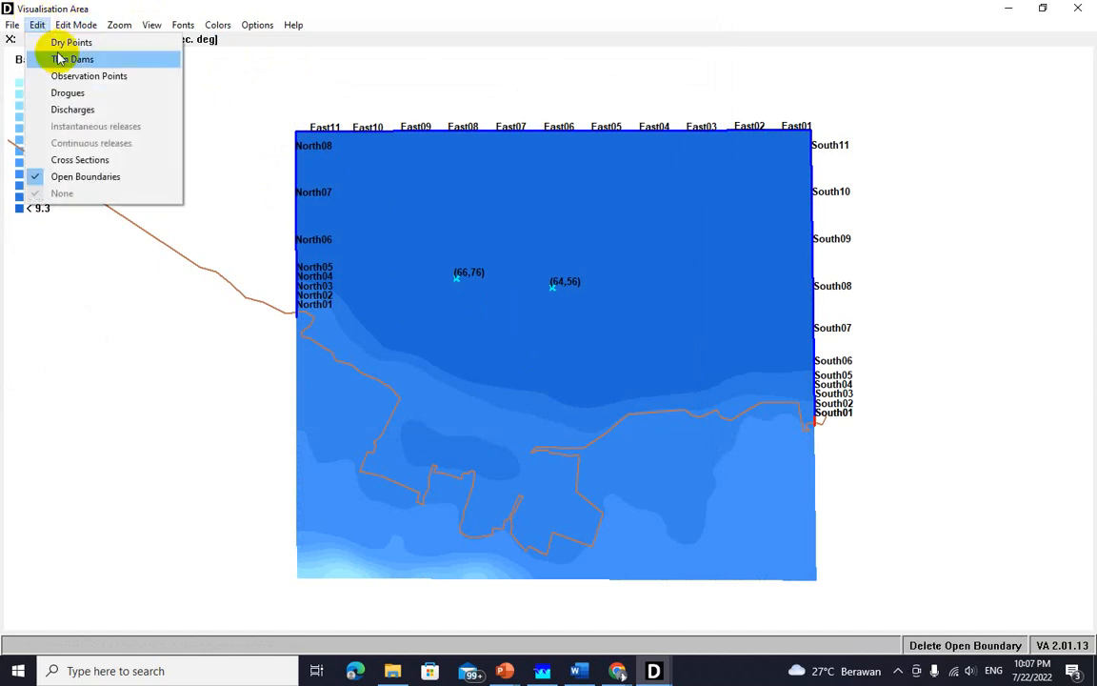
{"action": "left_click", "coordinate": [61, 73]}
{"action": "left_click", "coordinate": [458, 286]}
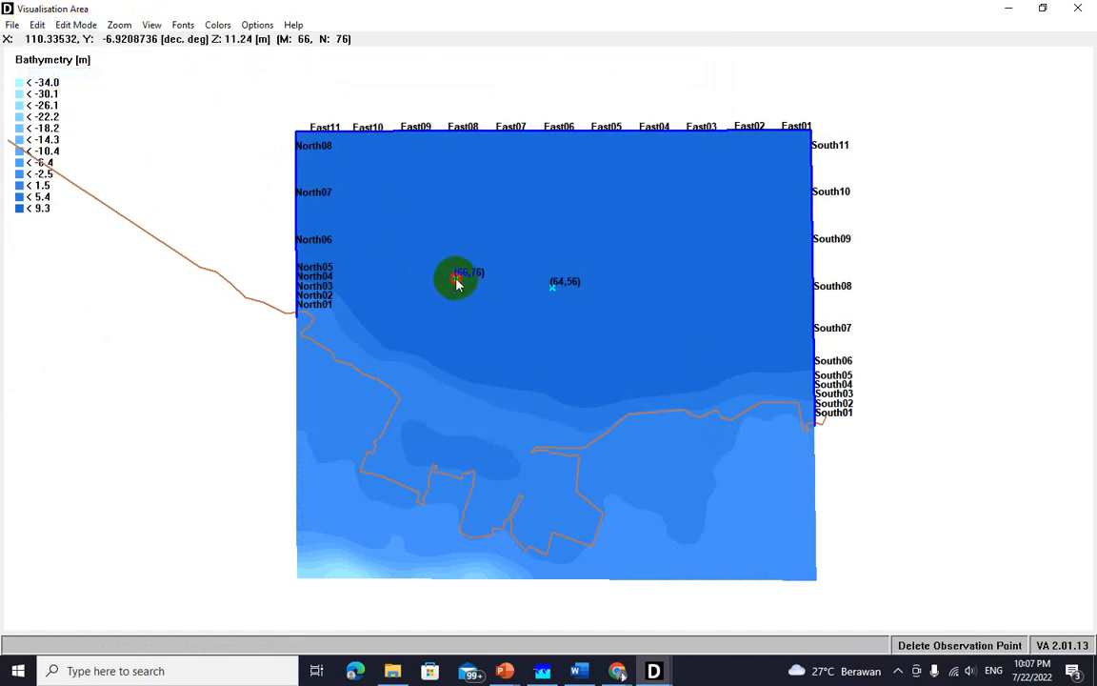
{"action": "left_click", "coordinate": [557, 294]}
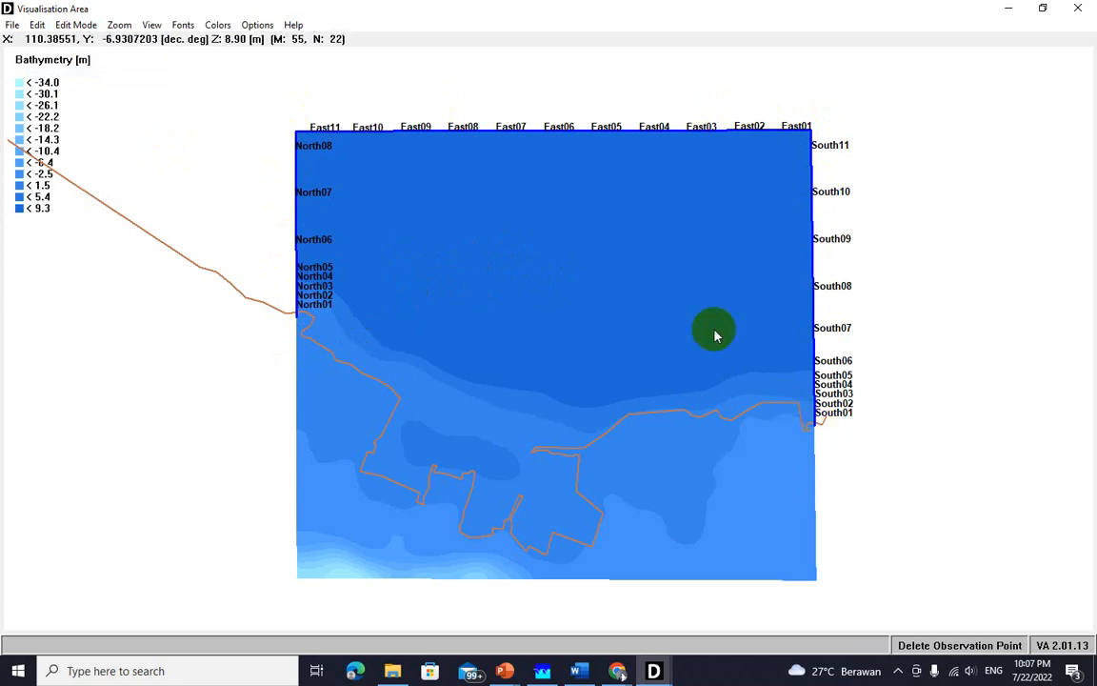
{"action": "left_click", "coordinate": [1080, 8]}
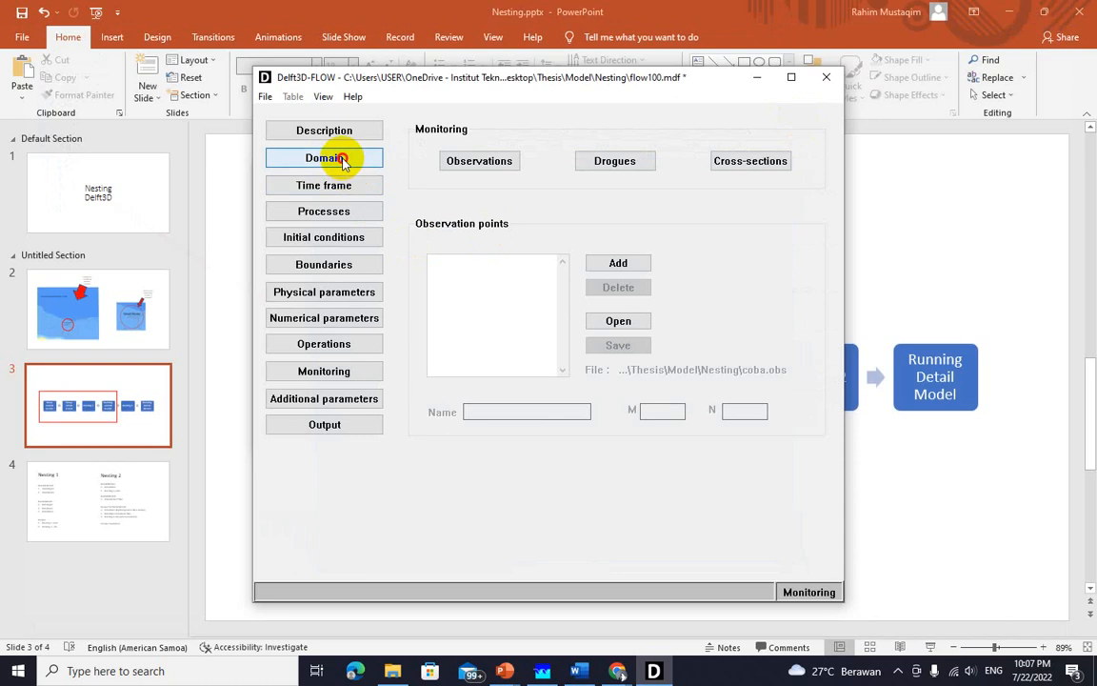
- Review the domain's grid parameters and bathymetry file, and the simulation time frame
{"action": "left_click", "coordinate": [341, 160]}
{"action": "left_click", "coordinate": [470, 162]}
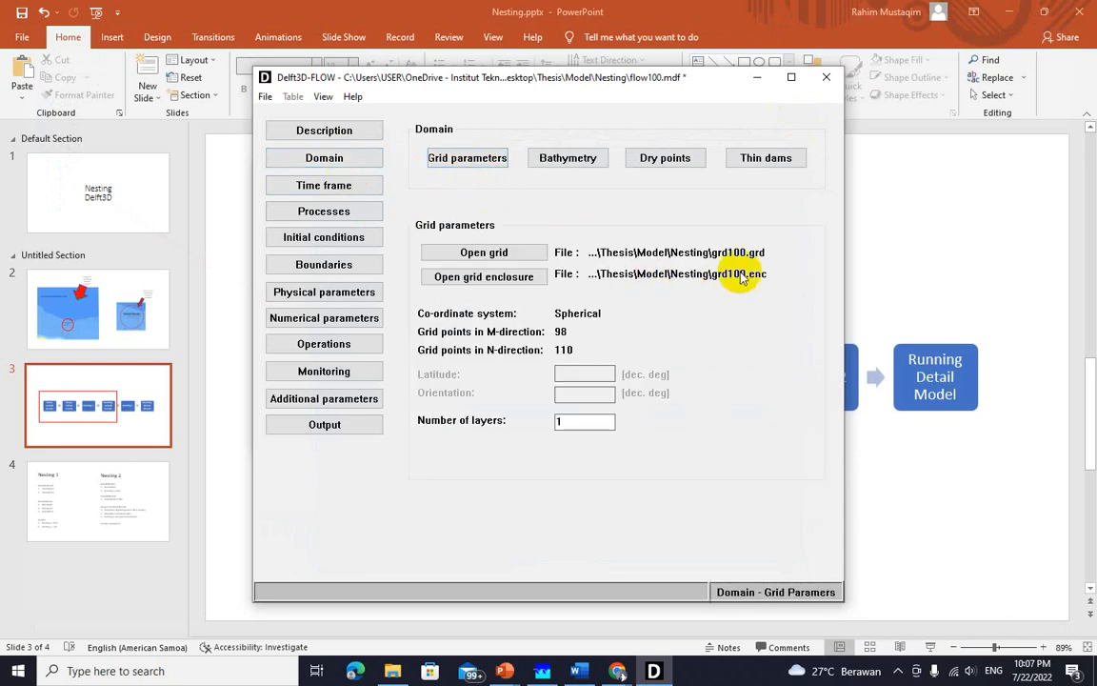
{"action": "left_click", "coordinate": [557, 159]}
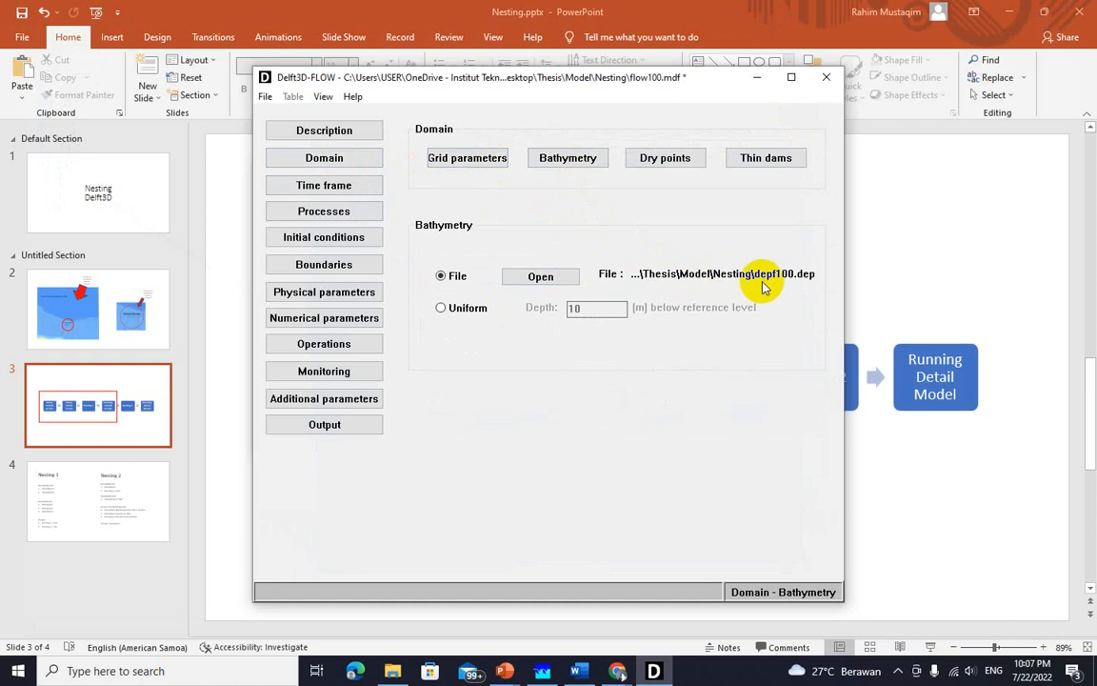
{"action": "left_click", "coordinate": [360, 185]}
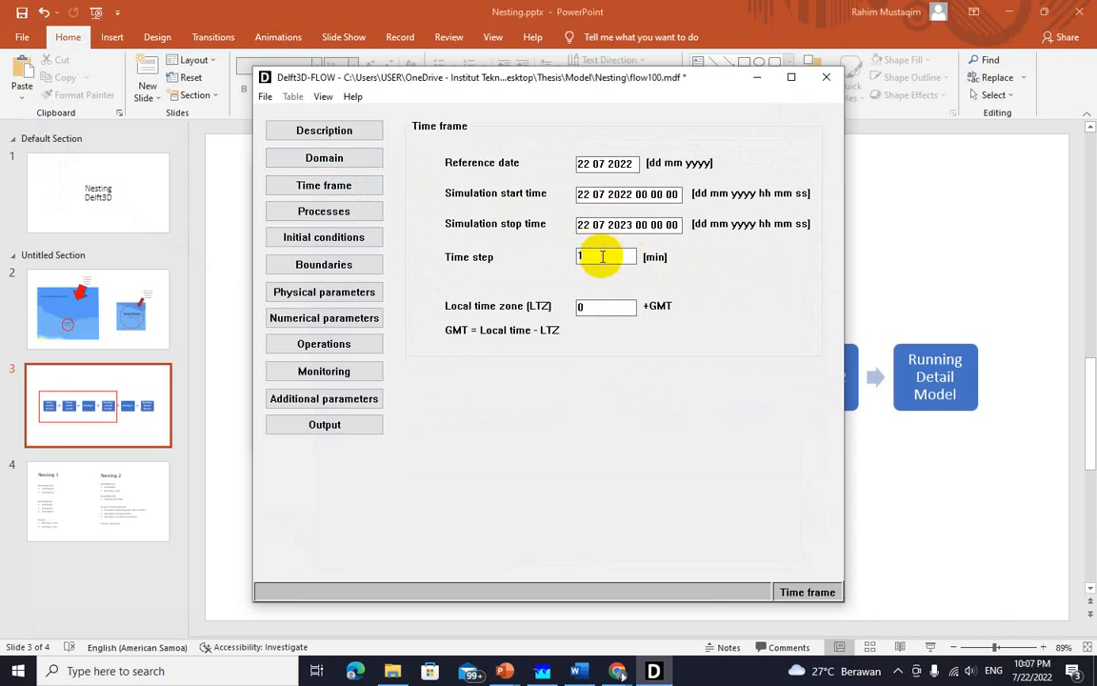
- Review the active constituents and physical processes, including the definition of the sediment fraction
{"action": "left_click", "coordinate": [343, 213]}
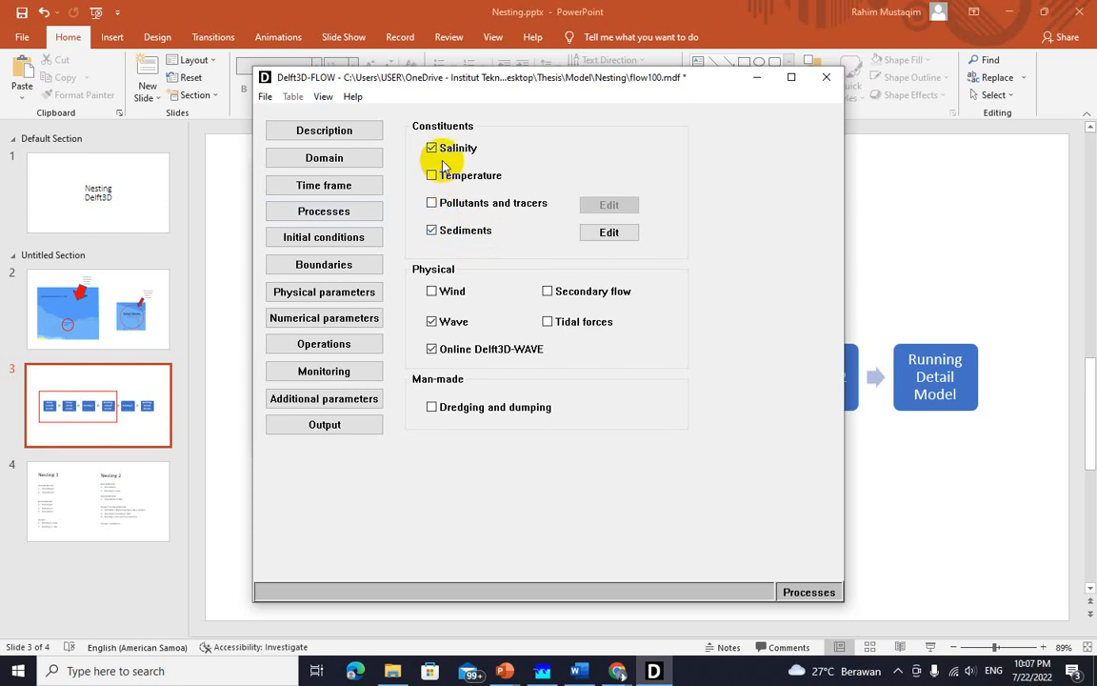
{"action": "left_click", "coordinate": [602, 233]}
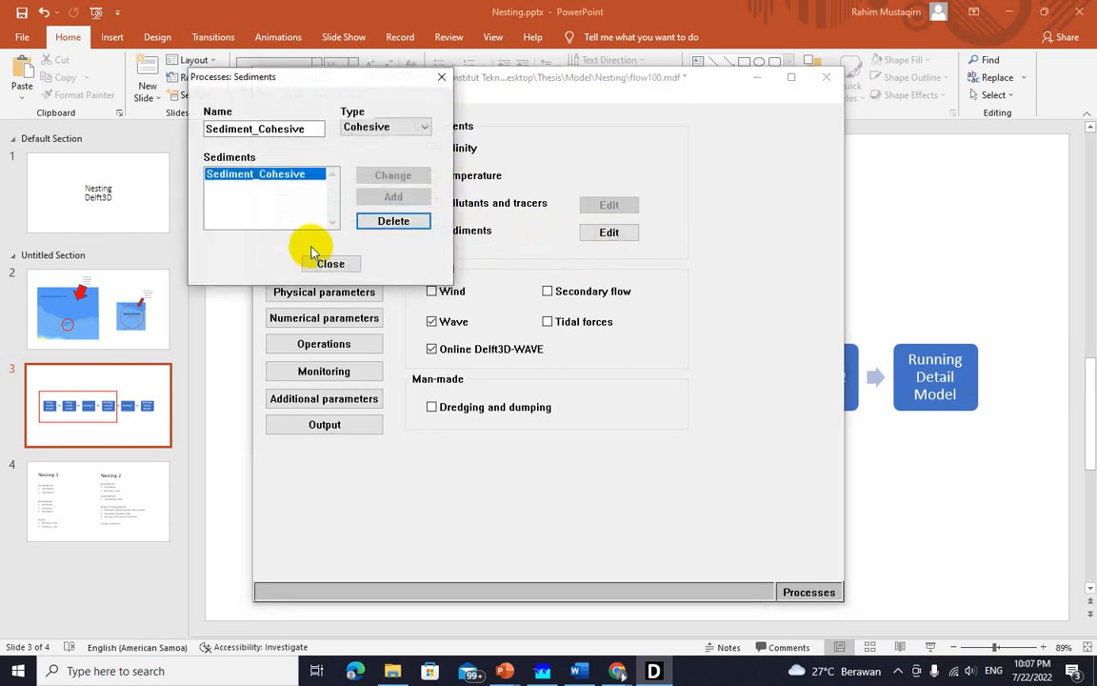
{"action": "left_click", "coordinate": [341, 262]}
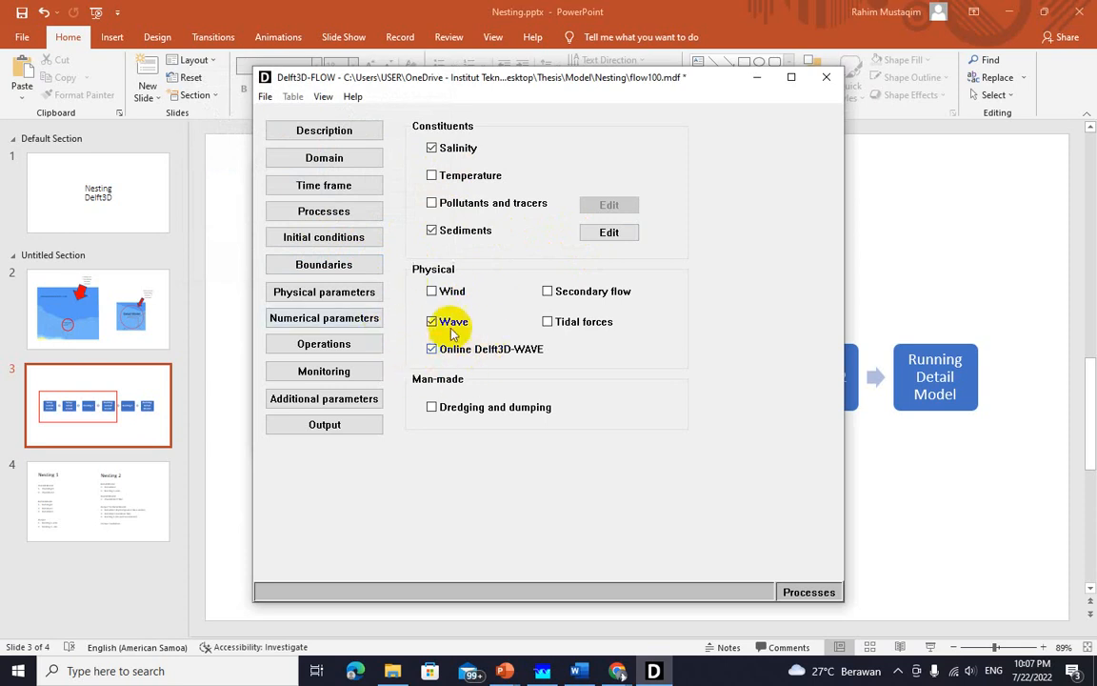
- Set the uniform initial concentration of Sediment_Cohesive to 0.0905 kg/m3
{"action": "left_click", "coordinate": [341, 237]}
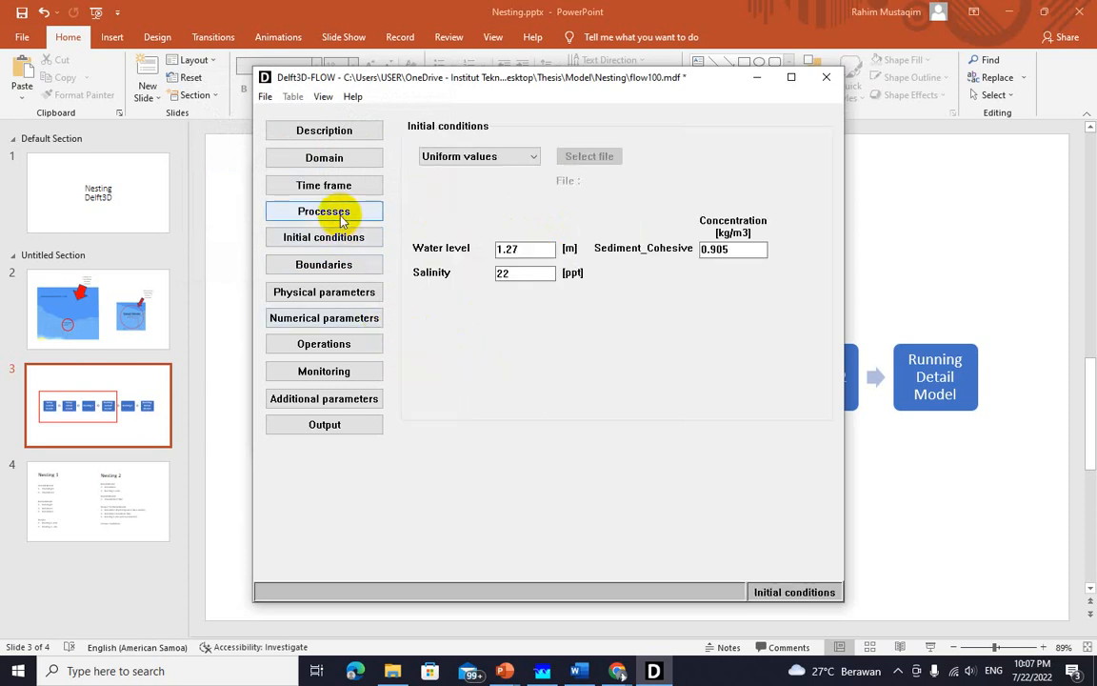
{"action": "left_click", "coordinate": [341, 214]}
{"action": "left_click", "coordinate": [343, 236]}
{"action": "double_click", "coordinate": [512, 251]}
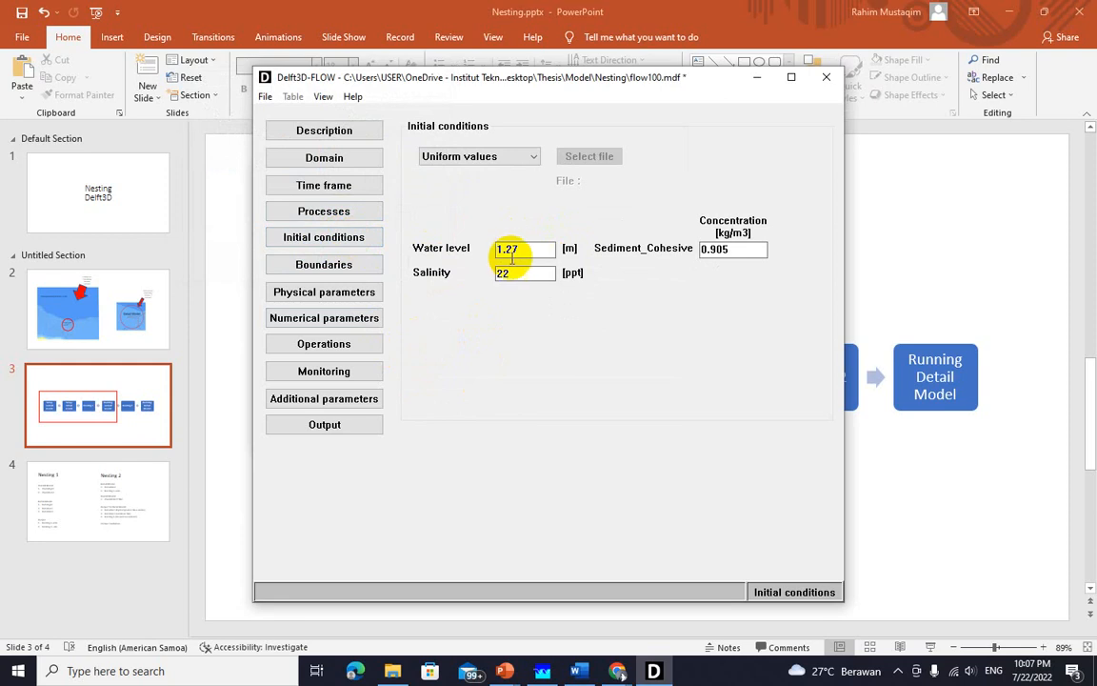
{"action": "left_click_drag", "start_coordinate": [523, 253], "coordinate": [497, 256]}
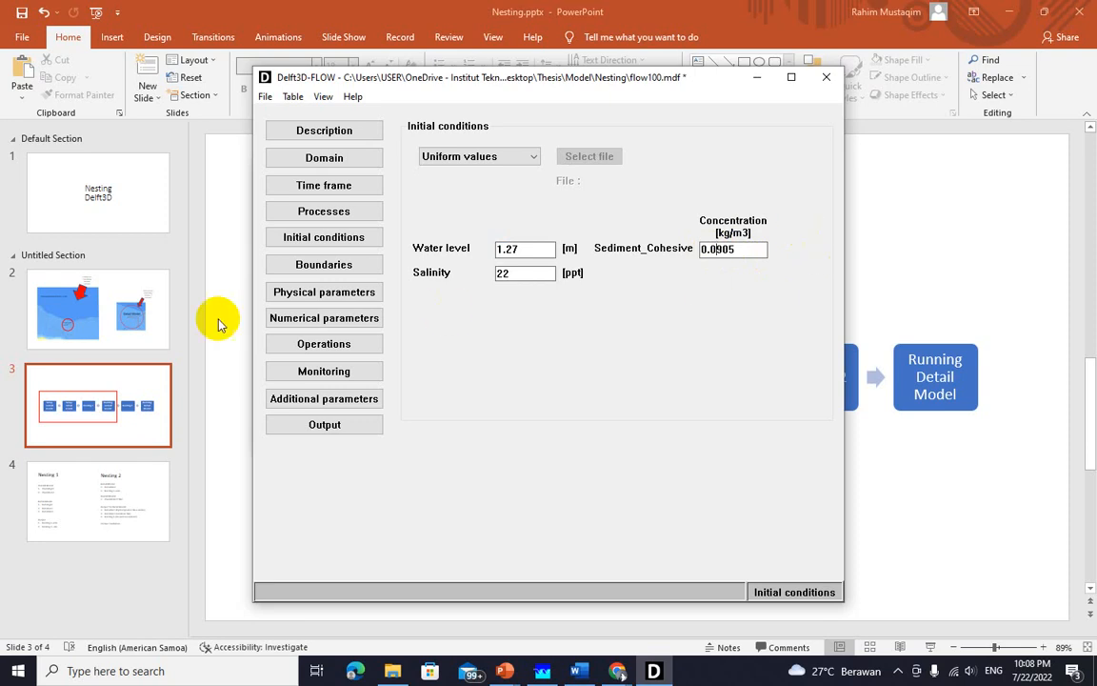
- Consult the overall and detail model slide in PowerPoint, and return to the initial conditions in Delft3D-FLOW
{"action": "left_click", "coordinate": [88, 312]}
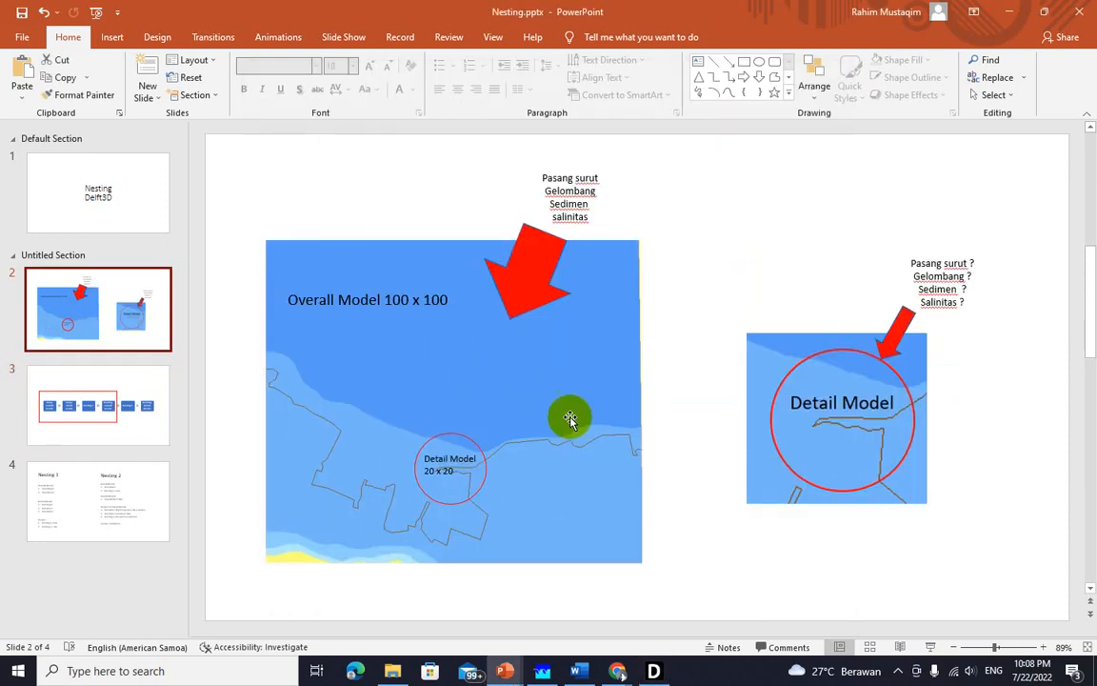
{"action": "left_click", "coordinate": [653, 670]}
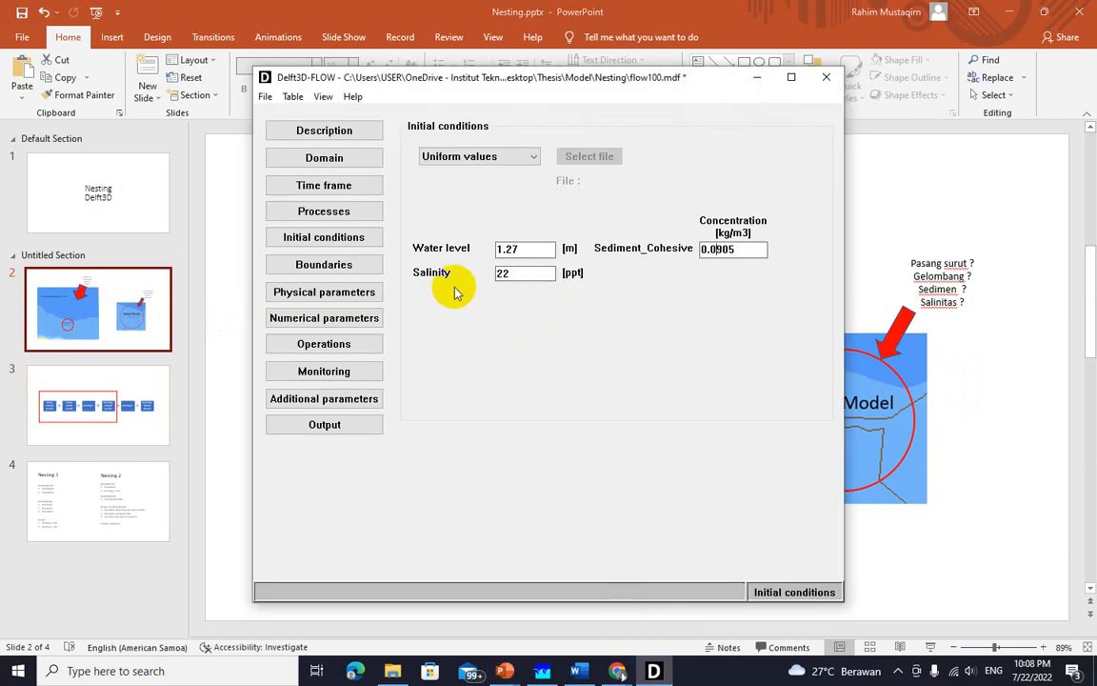
{"action": "left_click", "coordinate": [325, 267]}
{"action": "left_click", "coordinate": [335, 247]}
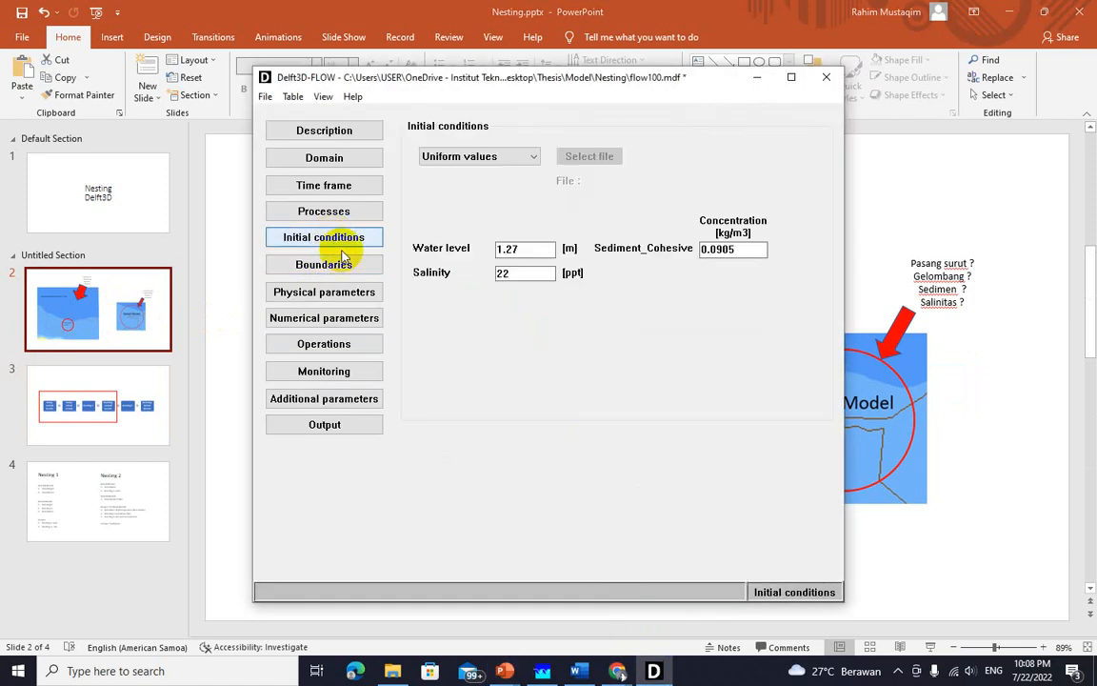
- Review the astronomic flow conditions of the South01 open boundary, including its tidal component amplitudes and phases
{"action": "left_click", "coordinate": [349, 269]}
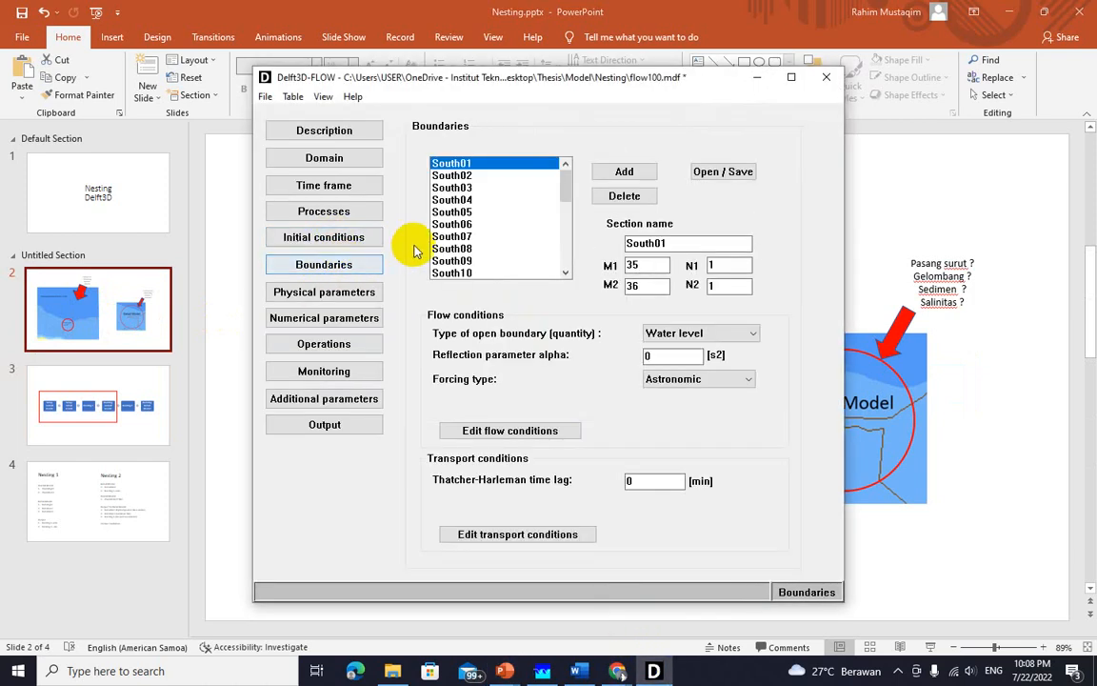
{"action": "left_click", "coordinate": [512, 433]}
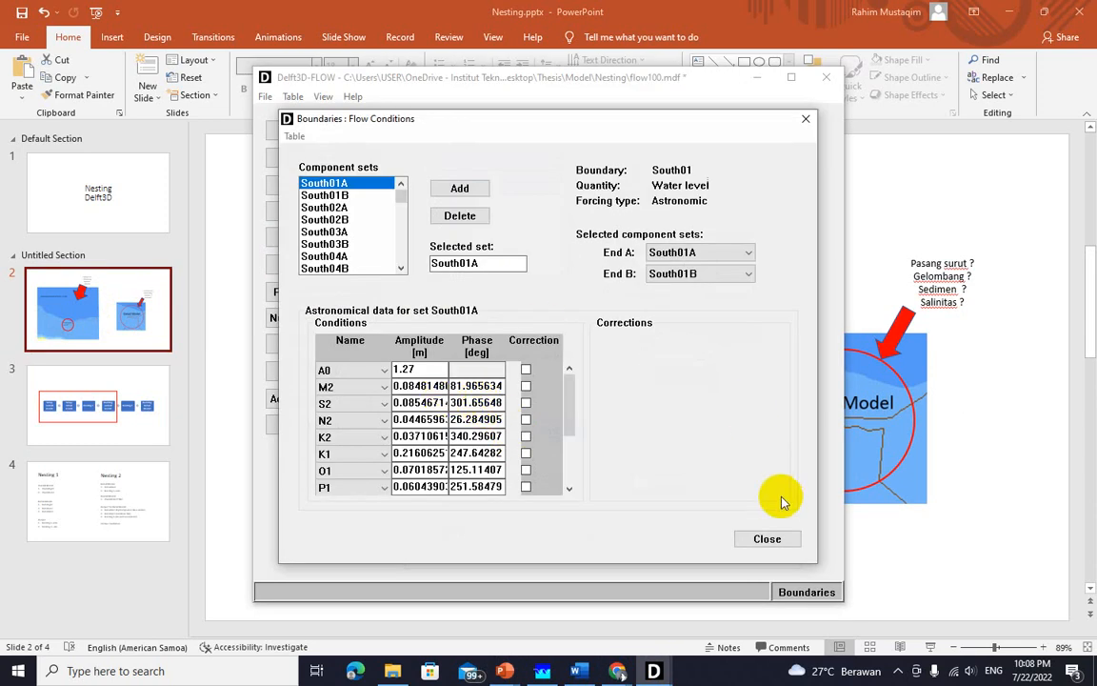
{"action": "left_click", "coordinate": [767, 538]}
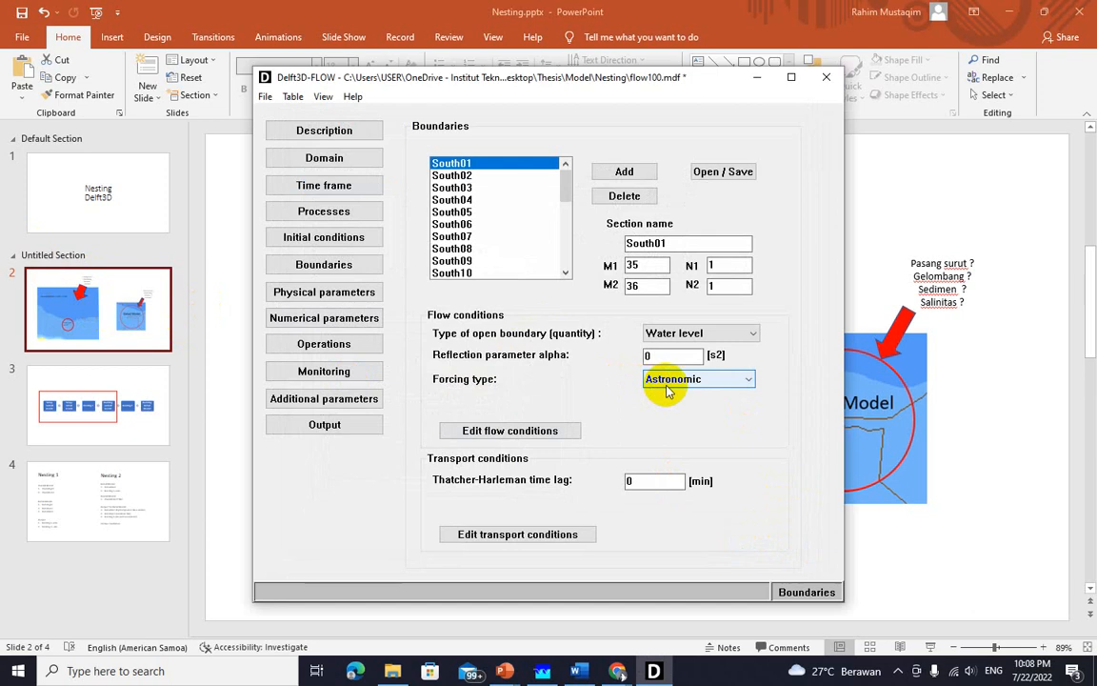
{"action": "left_click", "coordinate": [542, 431]}
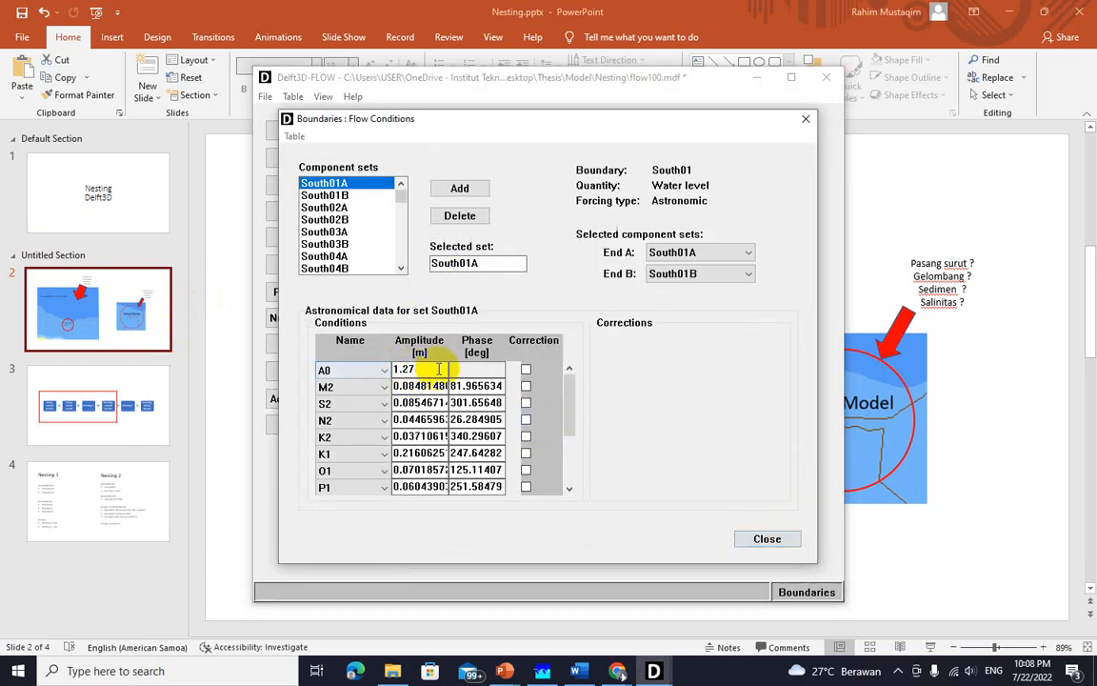
{"action": "left_click", "coordinate": [767, 537]}
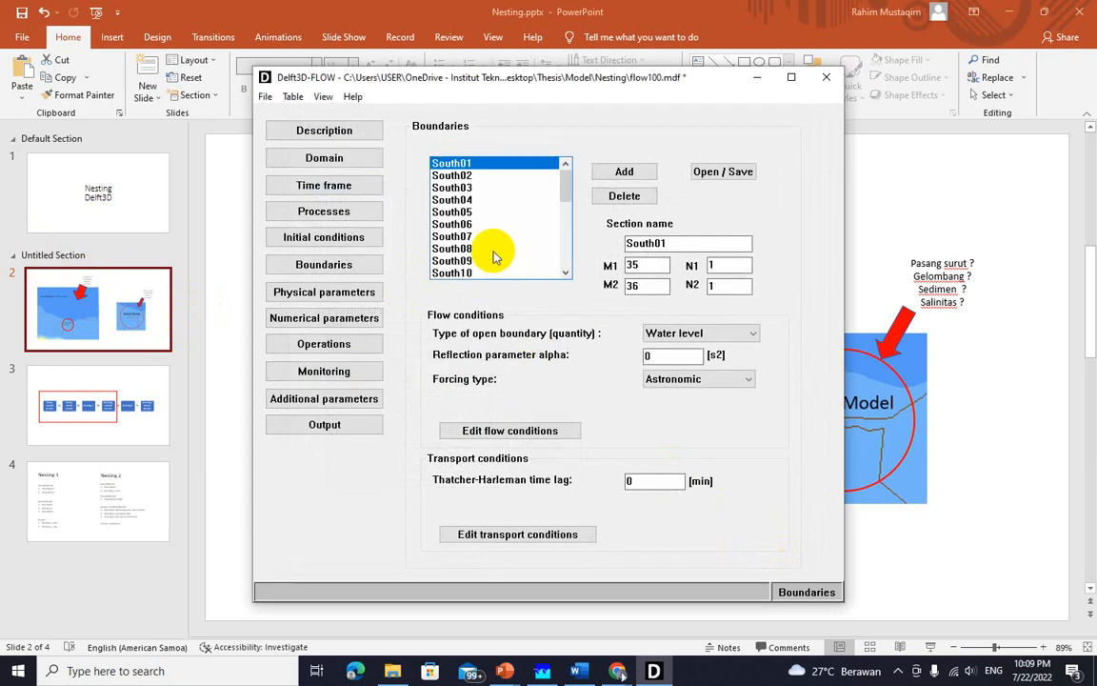
- Examine the transport conditions of the South01 boundary for both Salinity and Sediment_Cohesive
{"action": "left_click", "coordinate": [539, 535]}
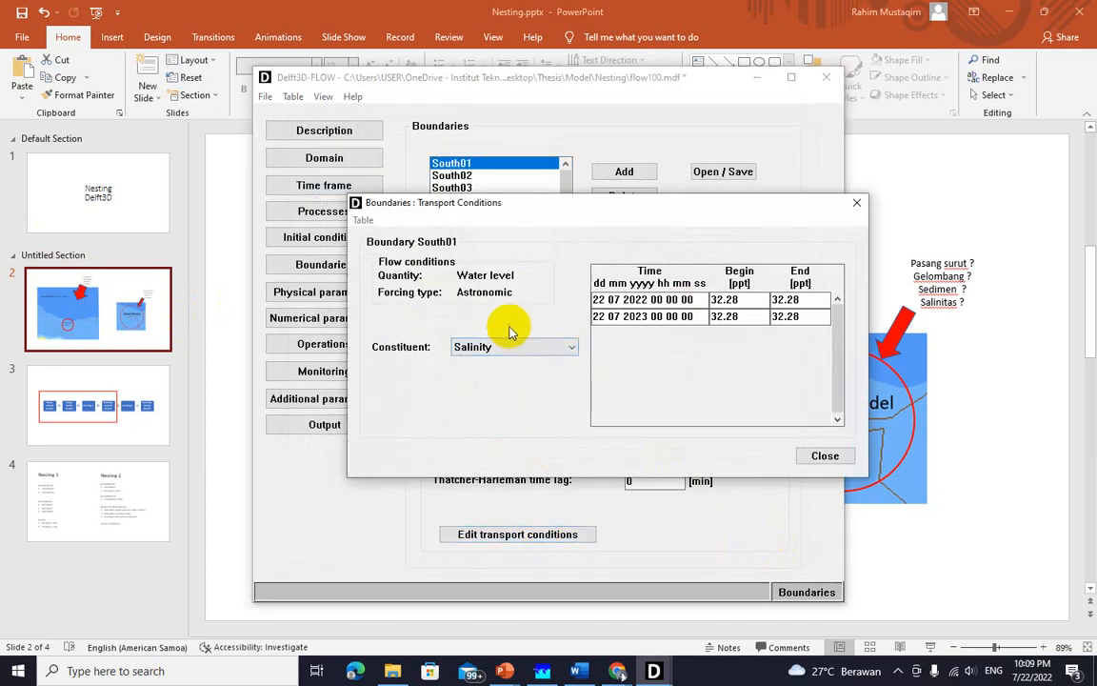
{"action": "left_click", "coordinate": [571, 346]}
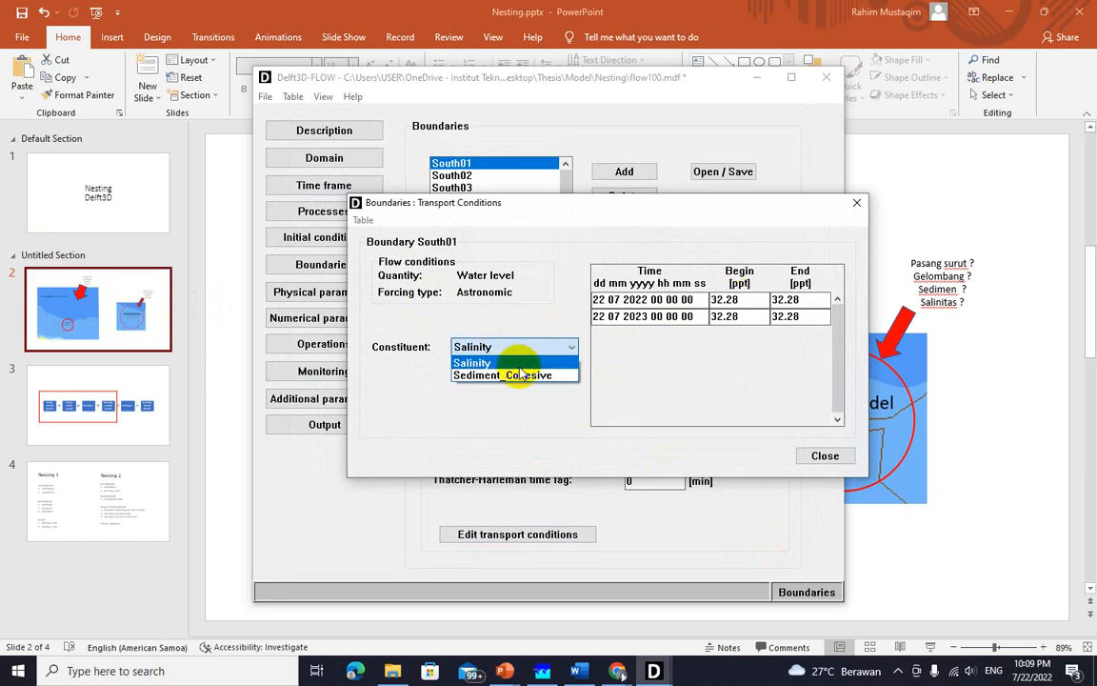
{"action": "left_click", "coordinate": [485, 374]}
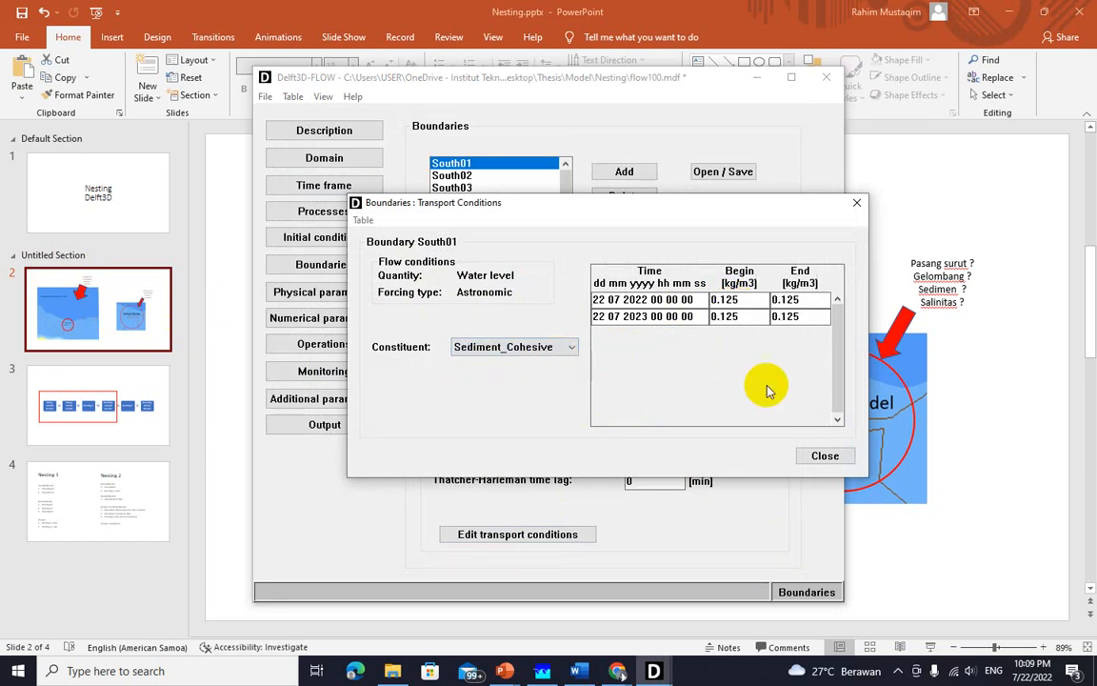
{"action": "left_click", "coordinate": [825, 456]}
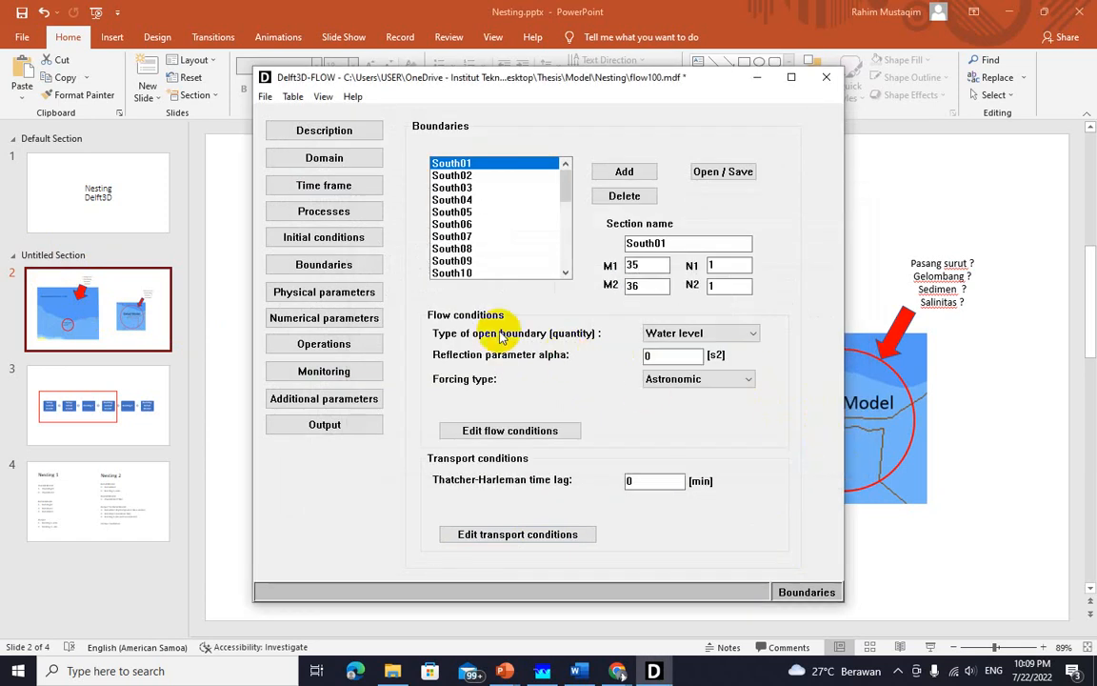
- Review the physical parameters, covering the constants, roughness, viscosity, sediment and morphology settings
{"action": "left_click", "coordinate": [363, 297]}
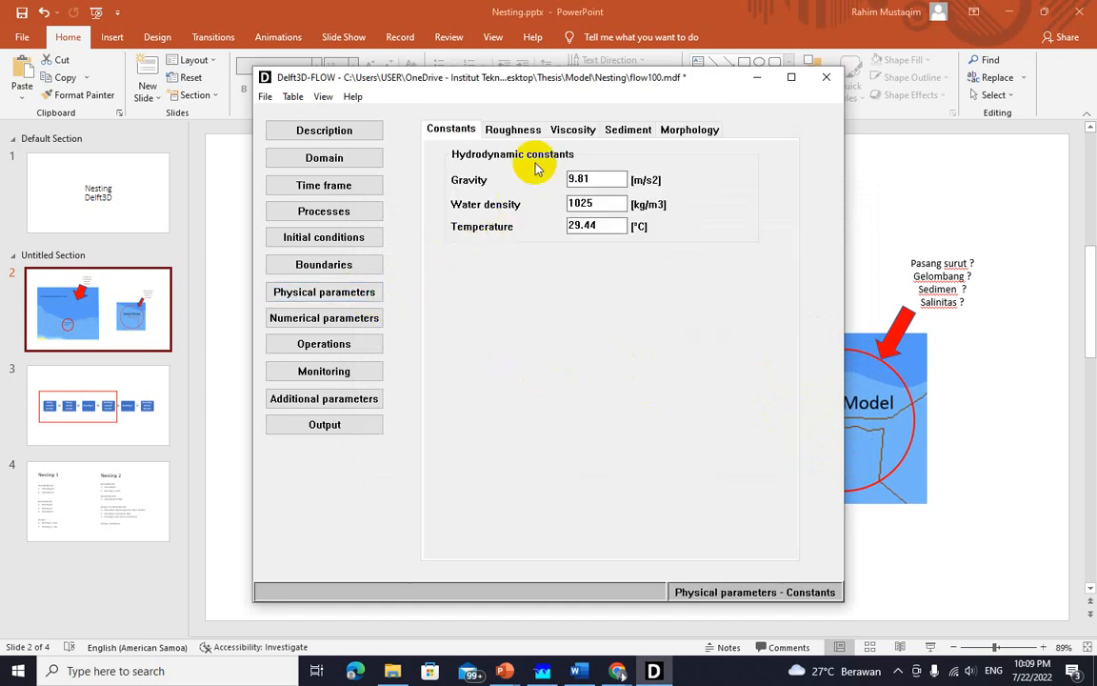
{"action": "left_click", "coordinate": [614, 204]}
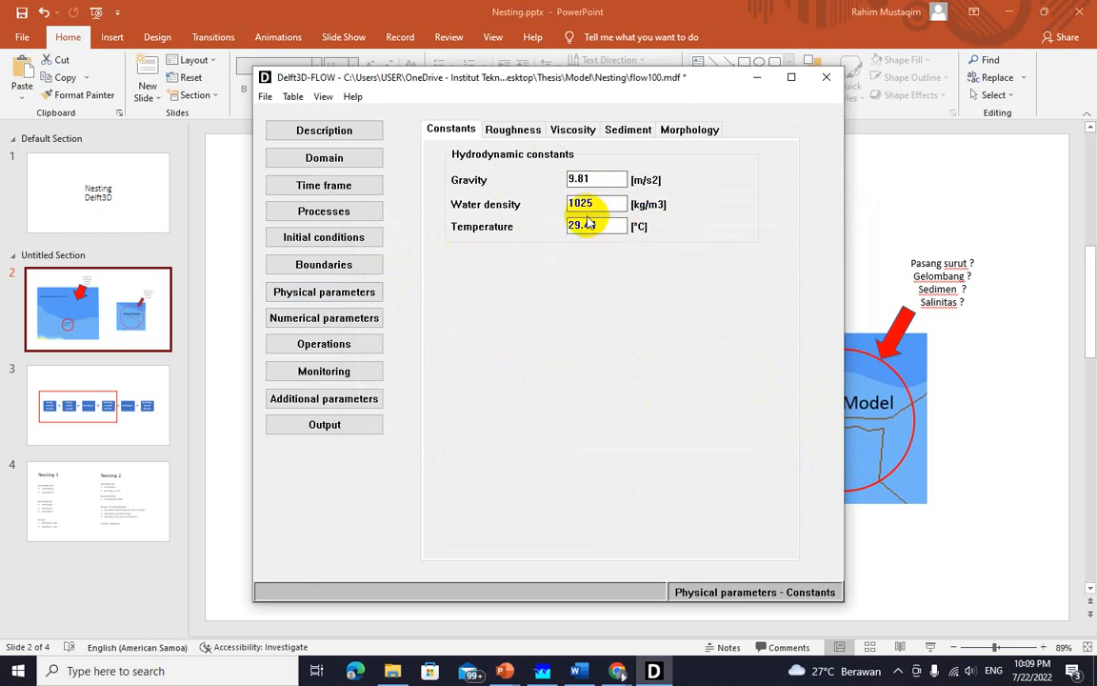
{"action": "left_click", "coordinate": [514, 131]}
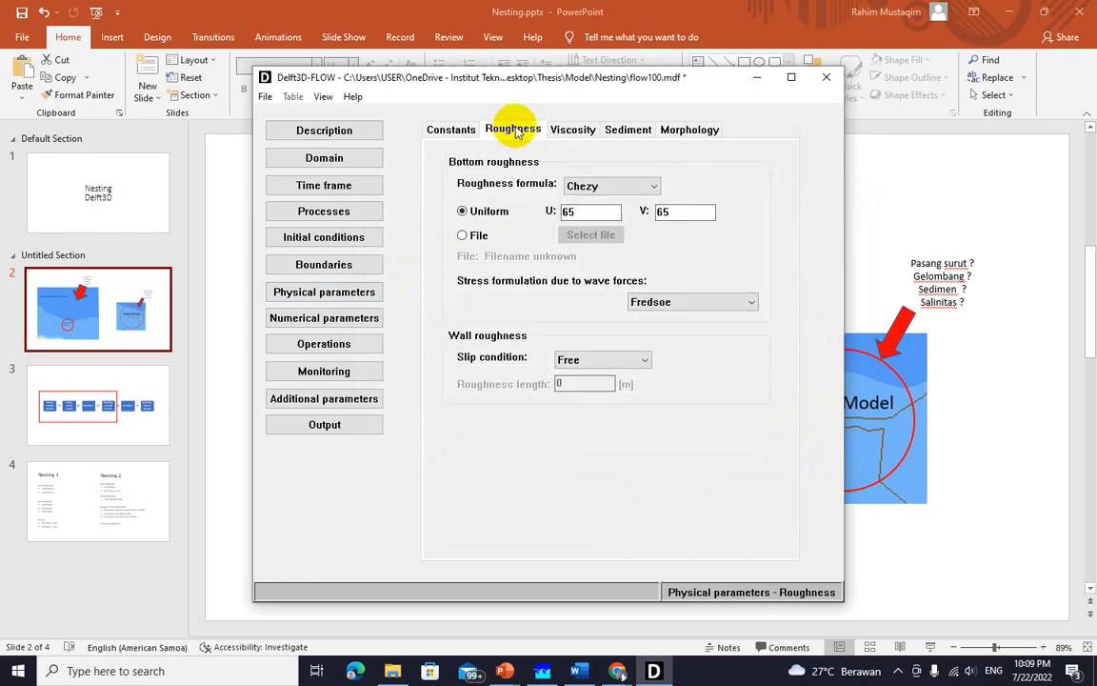
{"action": "left_click", "coordinate": [572, 130]}
{"action": "left_click", "coordinate": [619, 136]}
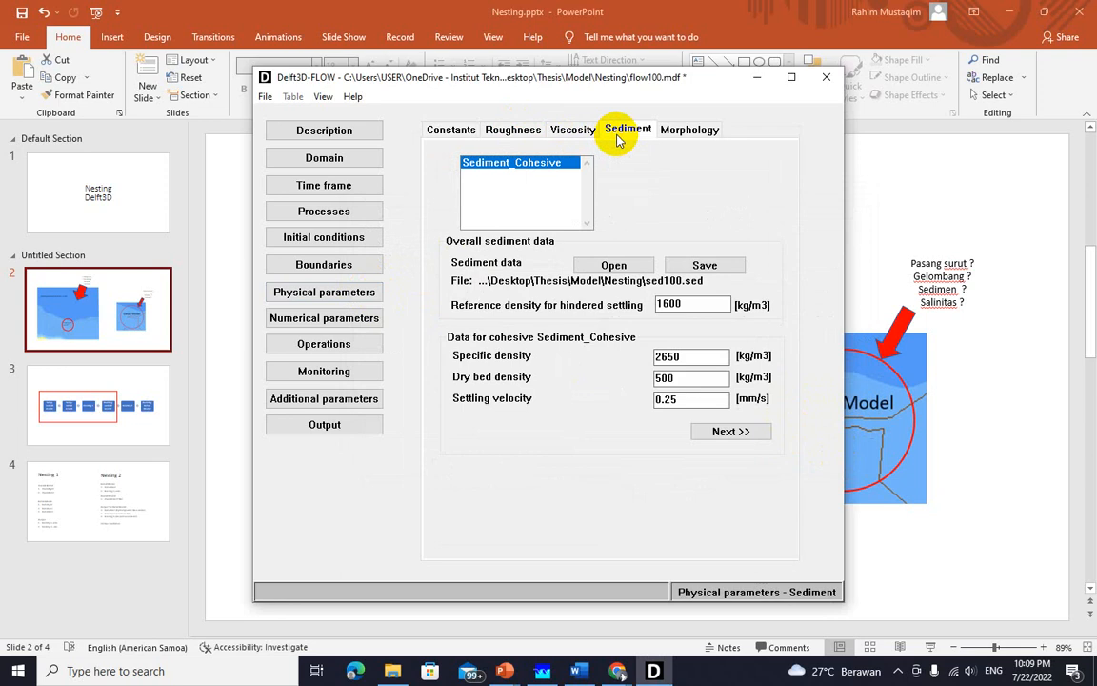
{"action": "left_click", "coordinate": [689, 133]}
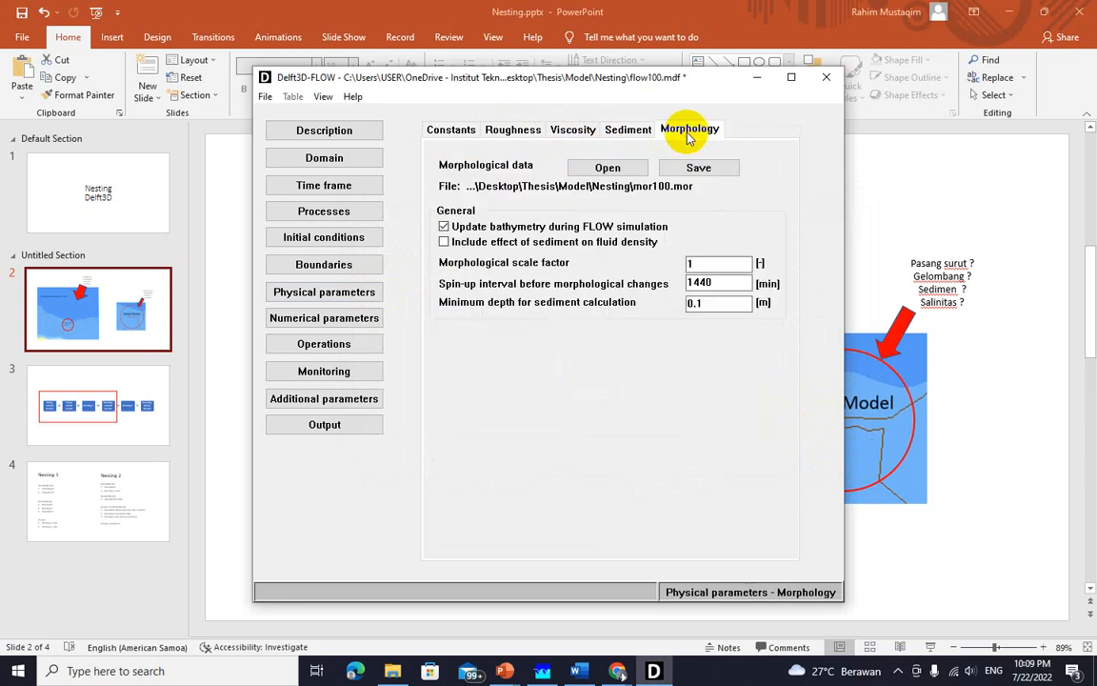
- Review the numerical parameters, operations, monitoring, additional parameters, and the output storage and print settings of the overall model
{"action": "left_click", "coordinate": [337, 329]}
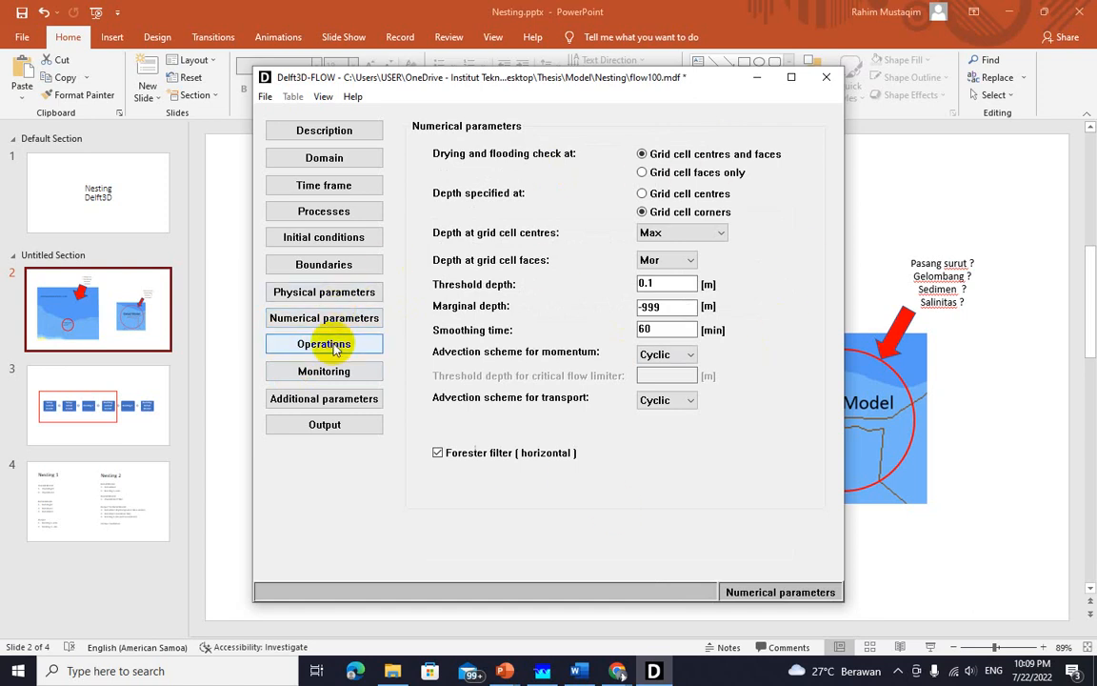
{"action": "left_click", "coordinate": [335, 347]}
{"action": "left_click", "coordinate": [346, 373]}
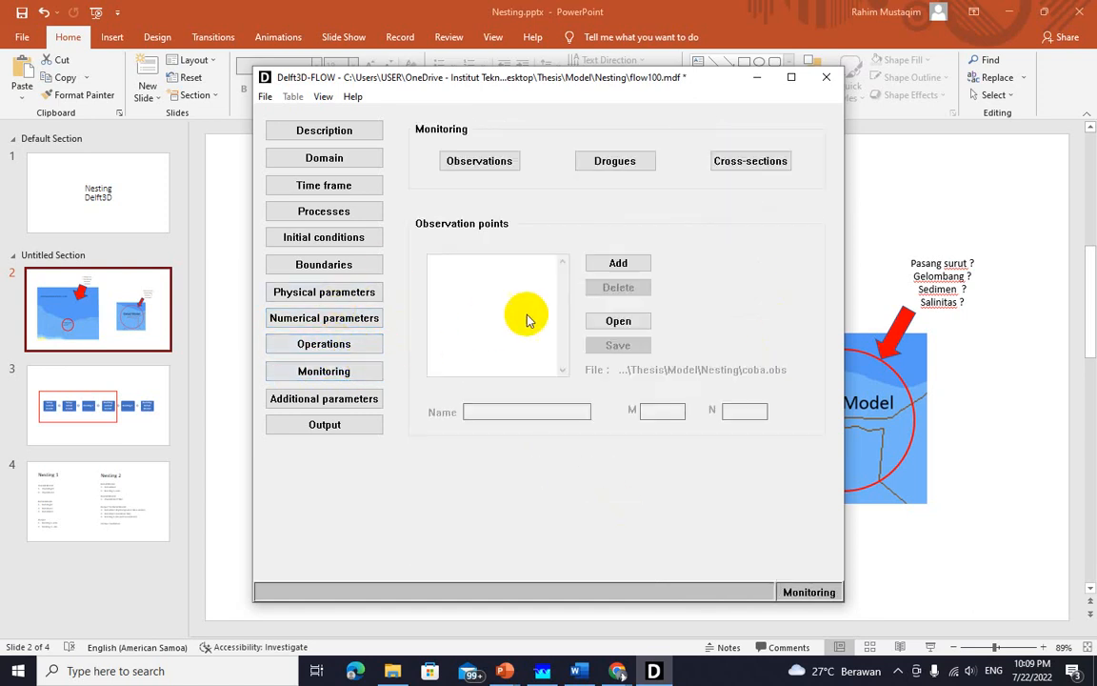
{"action": "left_click", "coordinate": [347, 407]}
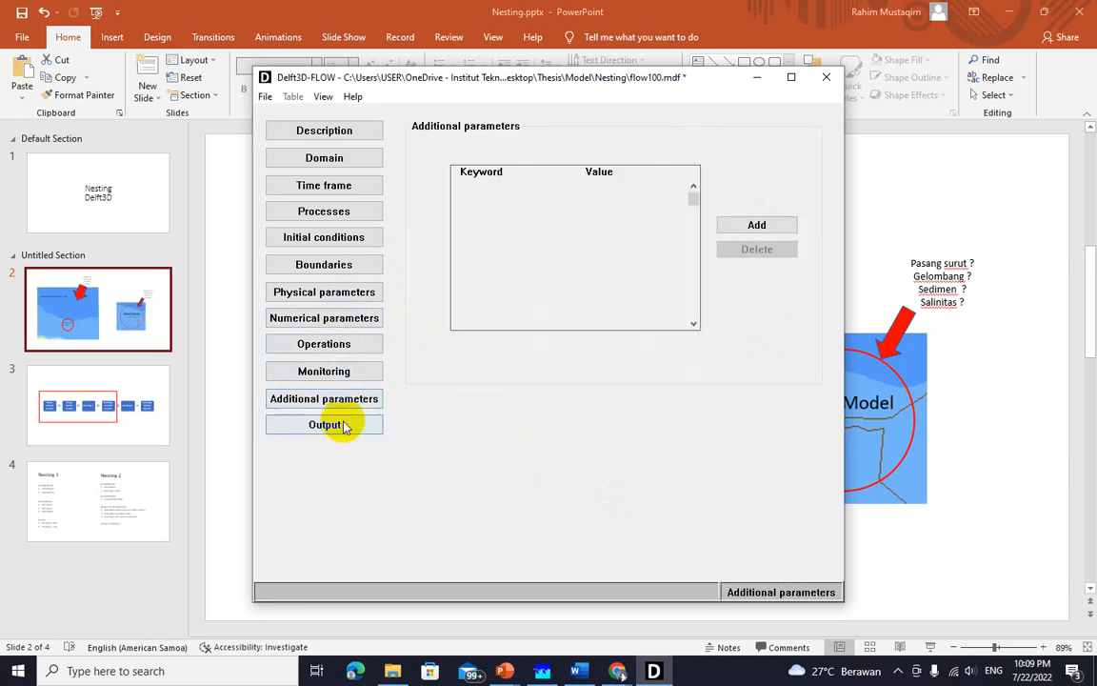
{"action": "left_click", "coordinate": [345, 425]}
{"action": "left_click", "coordinate": [478, 162]}
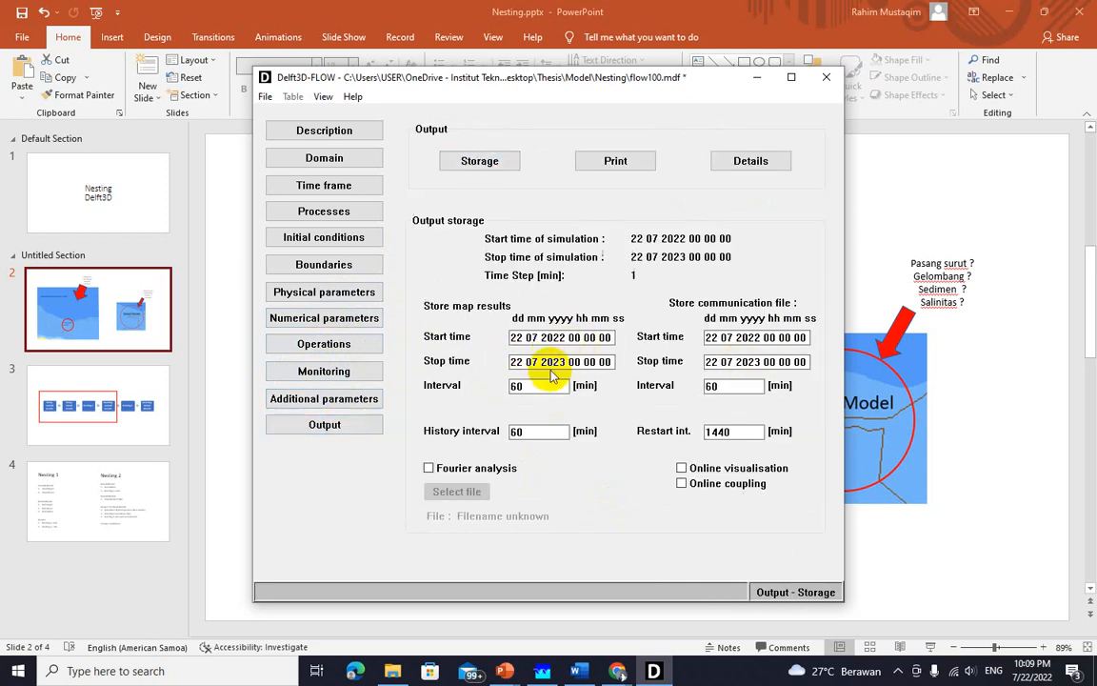
{"action": "left_click", "coordinate": [610, 160]}
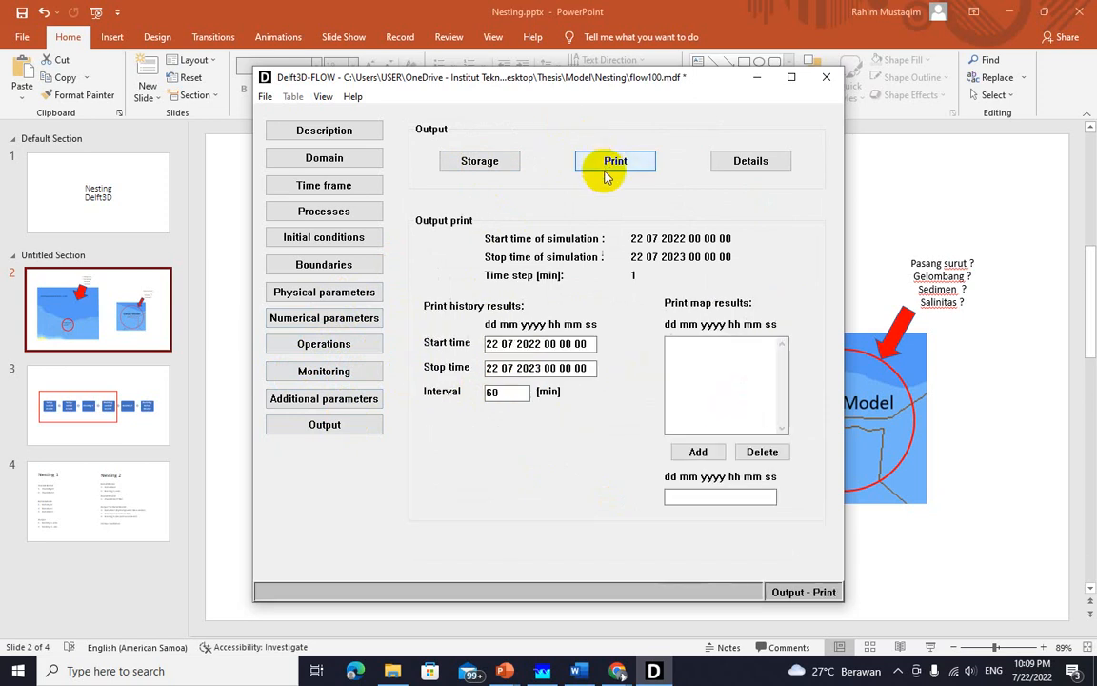
- Save the flow100.mdf model and close it, saving all changed data, including the observation points in coba.obs
{"action": "left_click", "coordinate": [265, 96]}
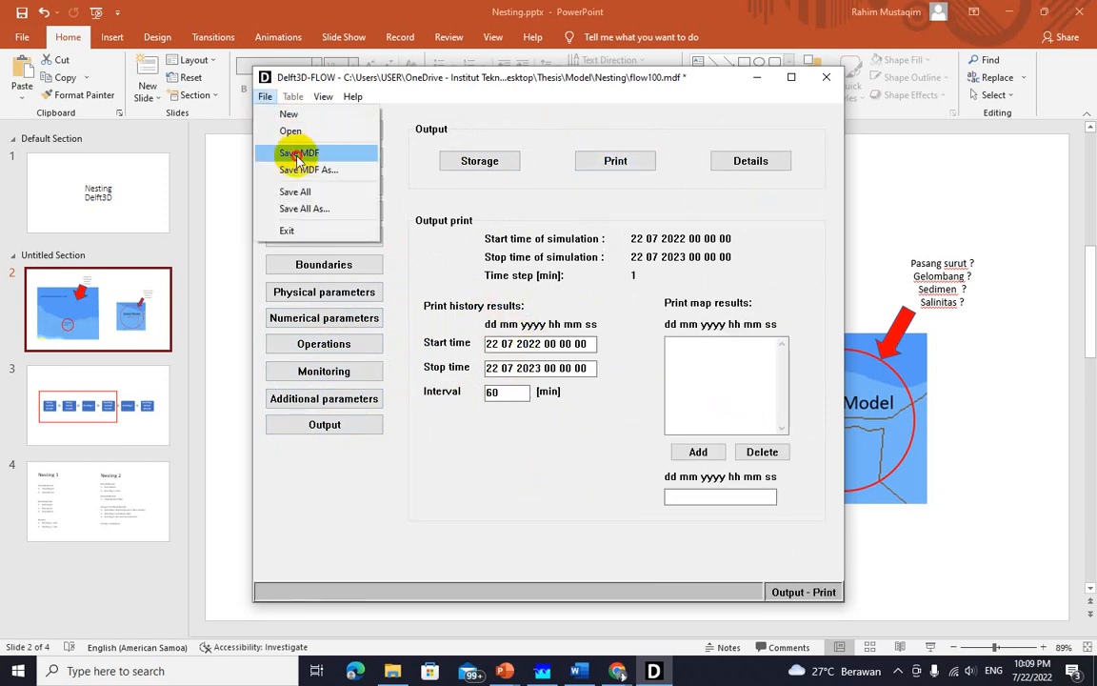
{"action": "left_click", "coordinate": [298, 153]}
{"action": "left_click", "coordinate": [826, 79]}
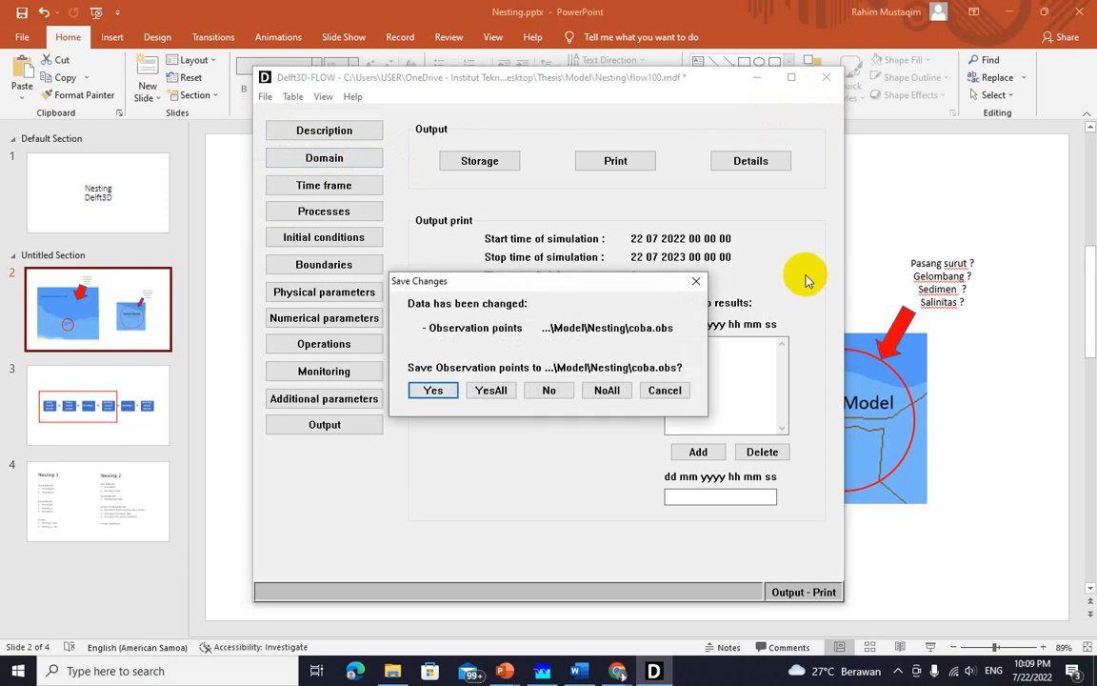
{"action": "left_click", "coordinate": [509, 387]}
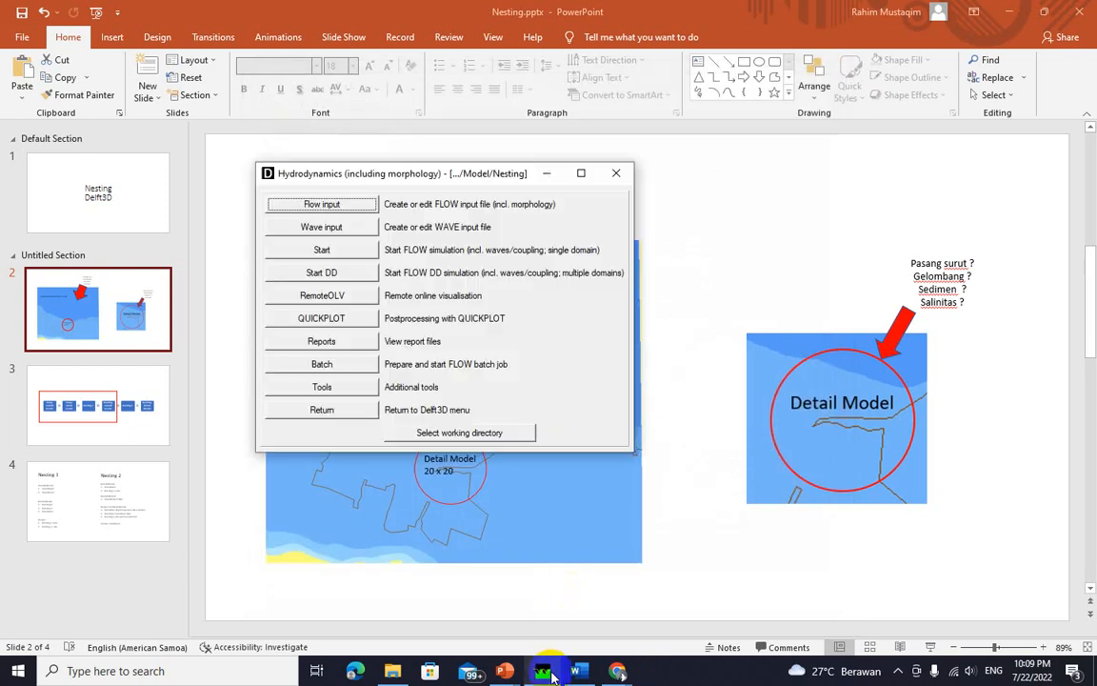
- Start a new FLOW input session from the Hydrodynamics menu and open the detail model flow20.mdf
{"action": "left_click", "coordinate": [323, 205]}
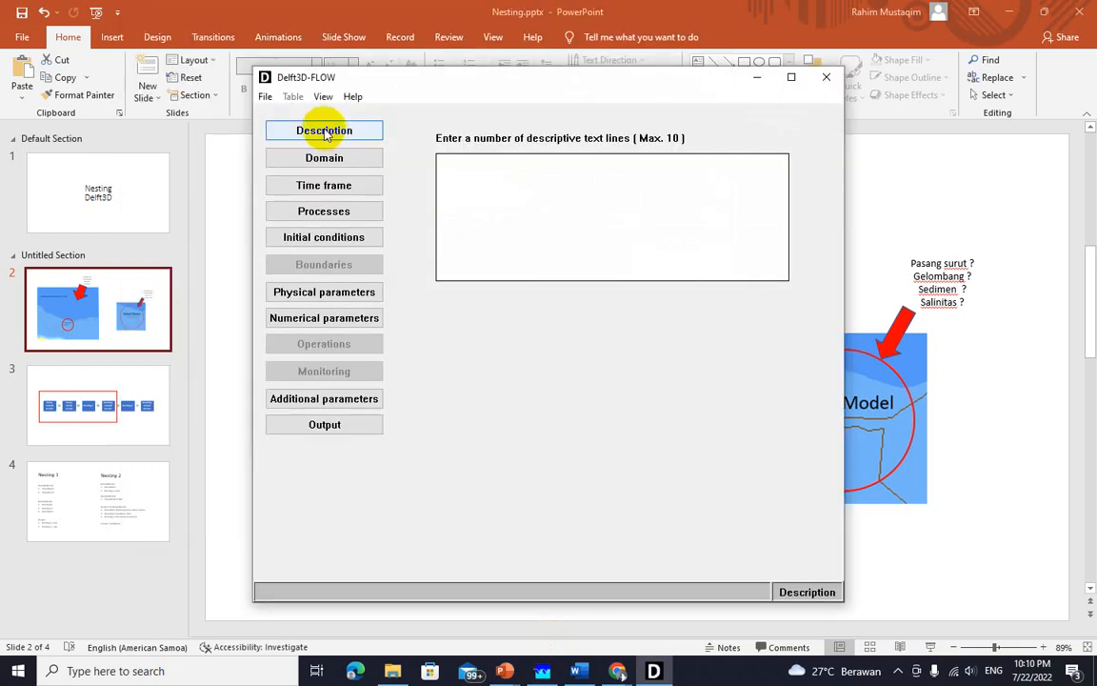
{"action": "left_click", "coordinate": [265, 96]}
{"action": "left_click", "coordinate": [296, 143]}
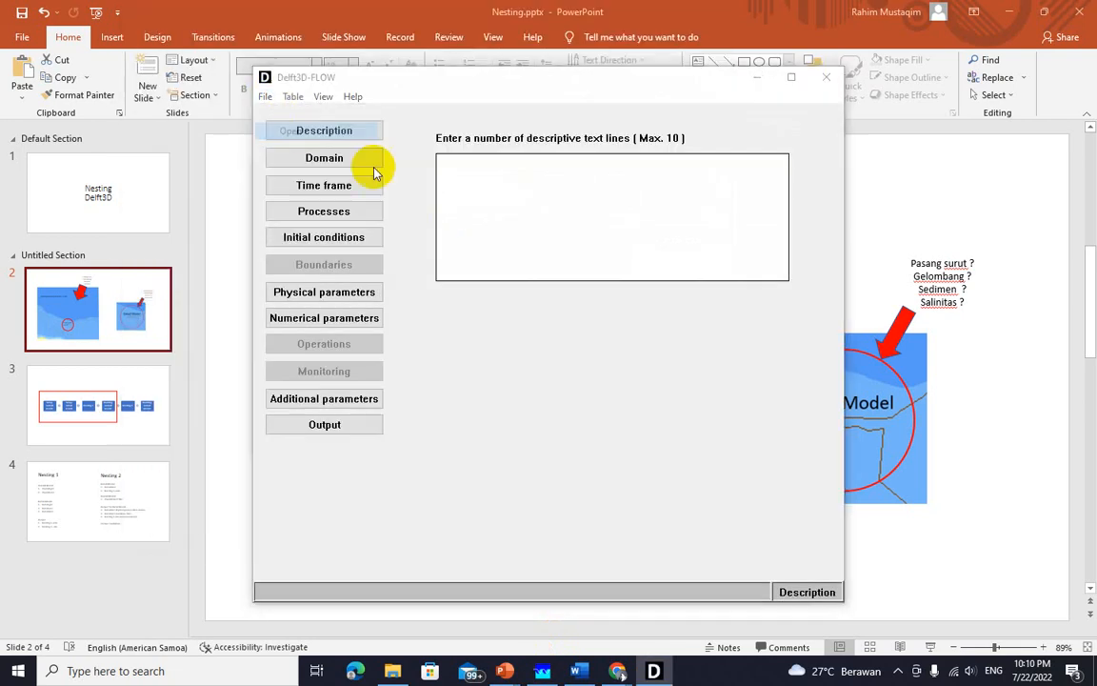
{"action": "double_click", "coordinate": [460, 215]}
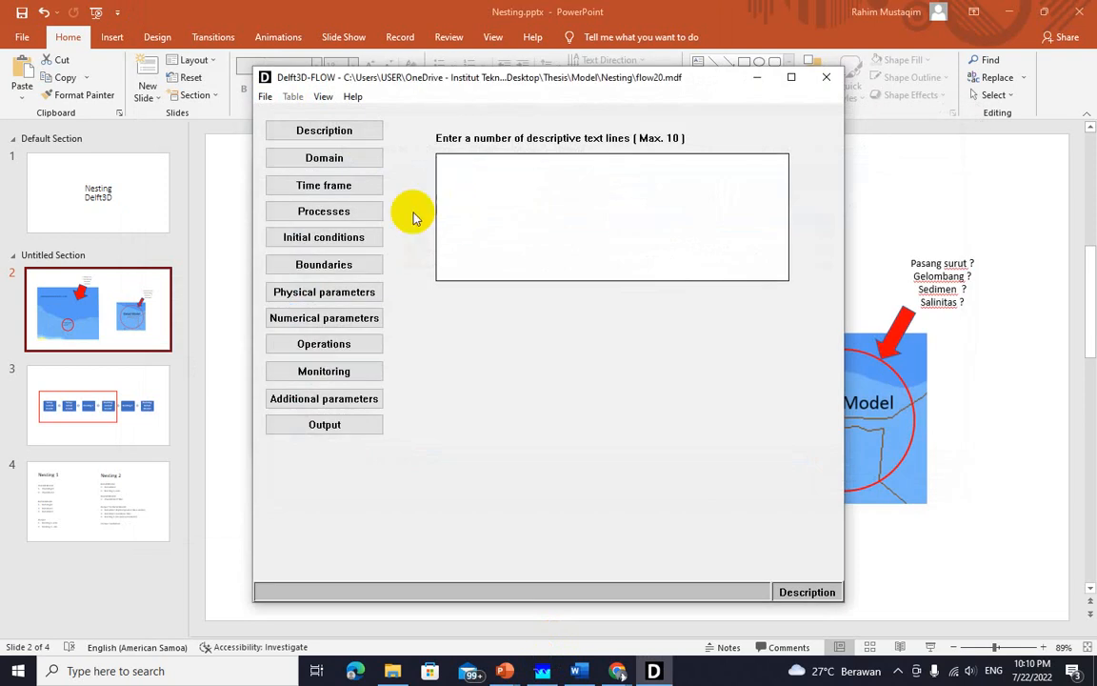
- Go to the Domain settings and display the detail model's grid and bathymetry in a maximized Visualisation Area
{"action": "left_click", "coordinate": [333, 157]}
{"action": "left_click", "coordinate": [323, 96]}
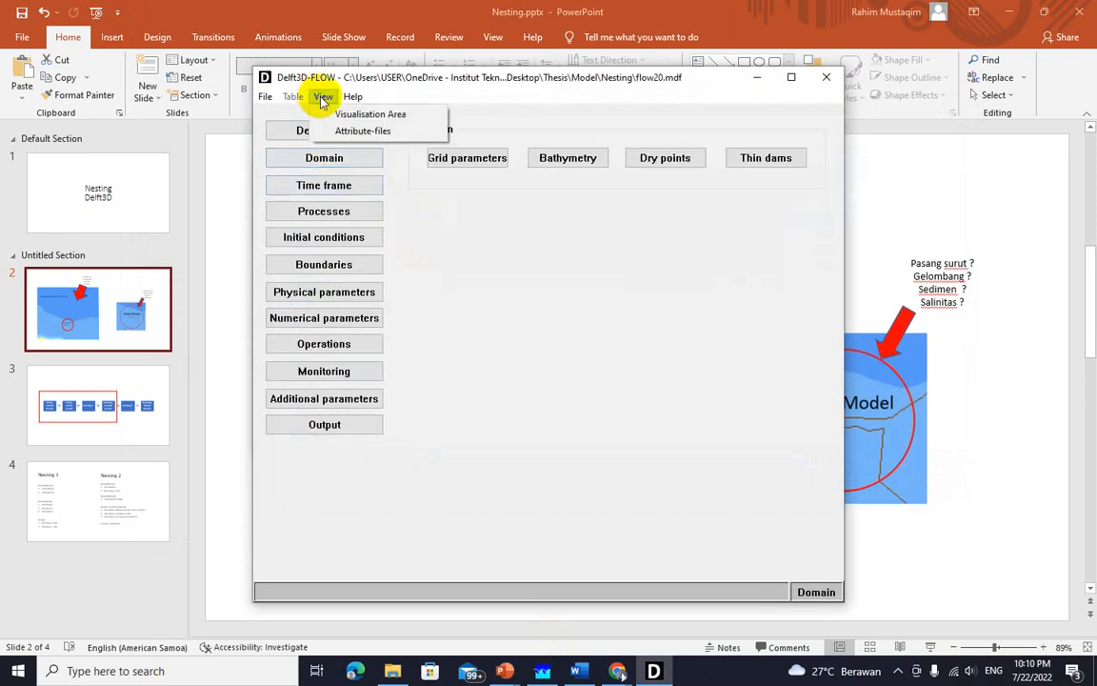
{"action": "left_click", "coordinate": [367, 114]}
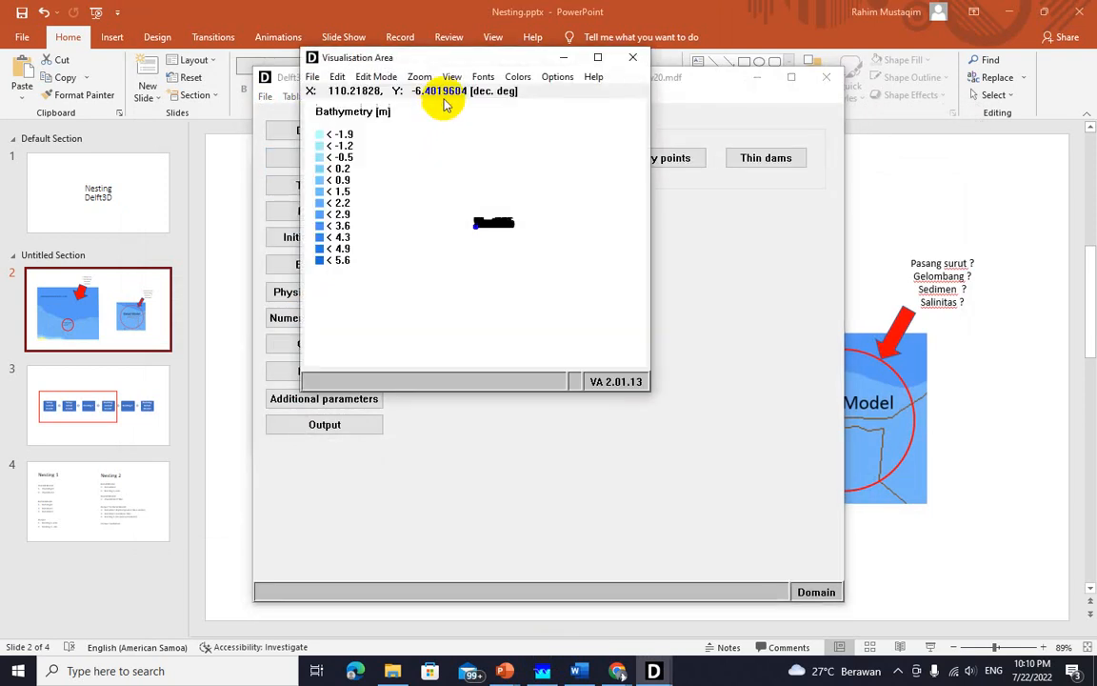
{"action": "left_click", "coordinate": [597, 54]}
{"action": "left_click", "coordinate": [121, 26]}
{"action": "left_click", "coordinate": [147, 59]}
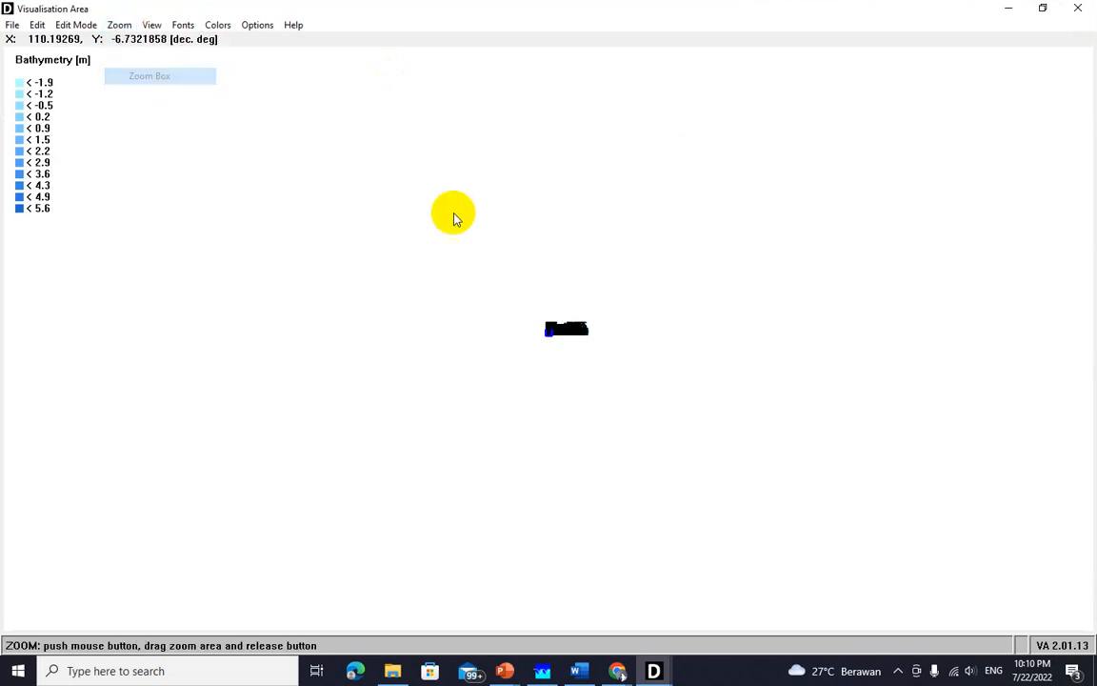
{"action": "left_click_drag", "start_coordinate": [557, 344], "coordinate": [559, 346]}
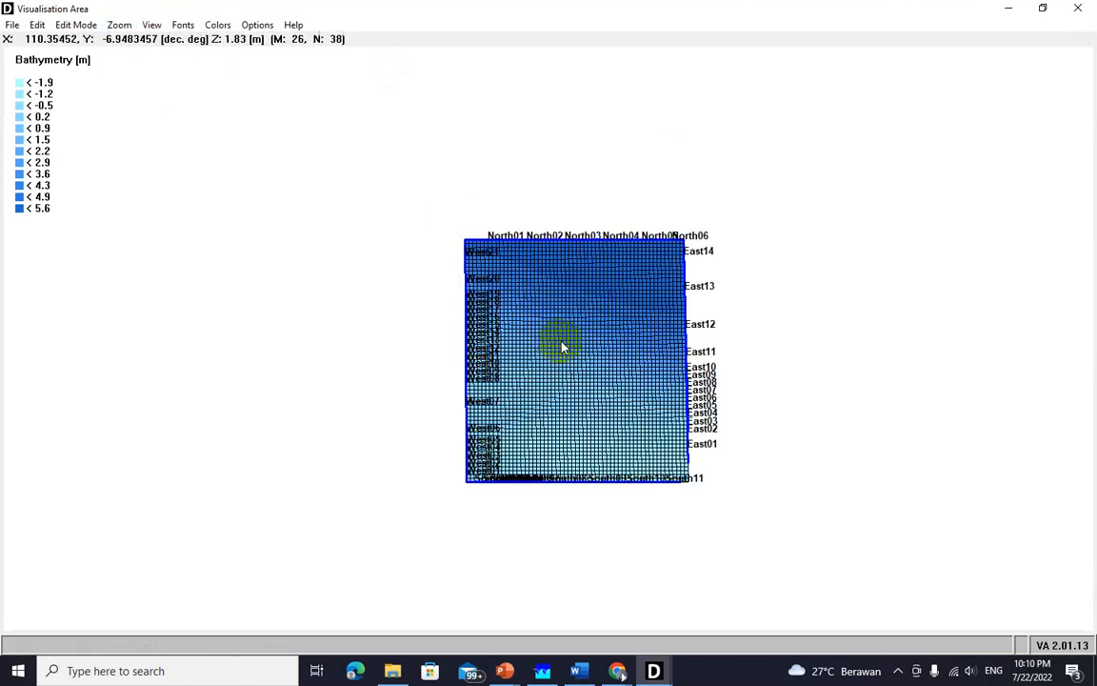
- Switch the bathymetry colours to a multicolour blue-to-red scale and enlarge the detail grid with a zoom box
{"action": "left_click", "coordinate": [217, 25]}
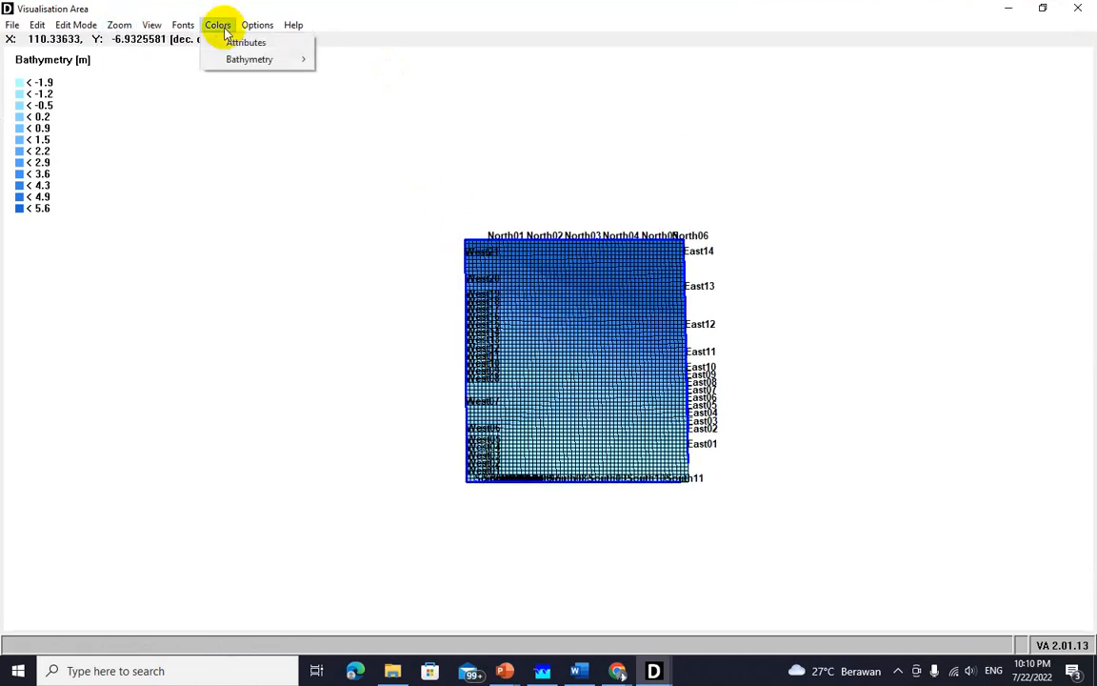
{"action": "mouse_move", "coordinate": [244, 66]}
{"action": "left_click", "coordinate": [343, 77]}
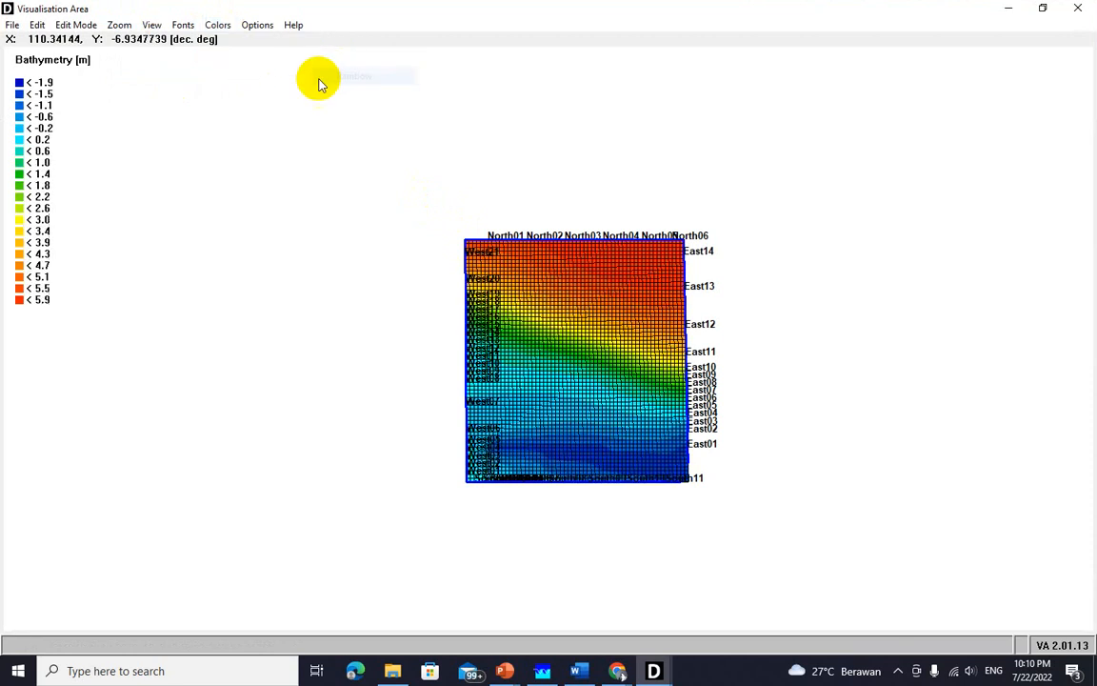
{"action": "left_click", "coordinate": [37, 25]}
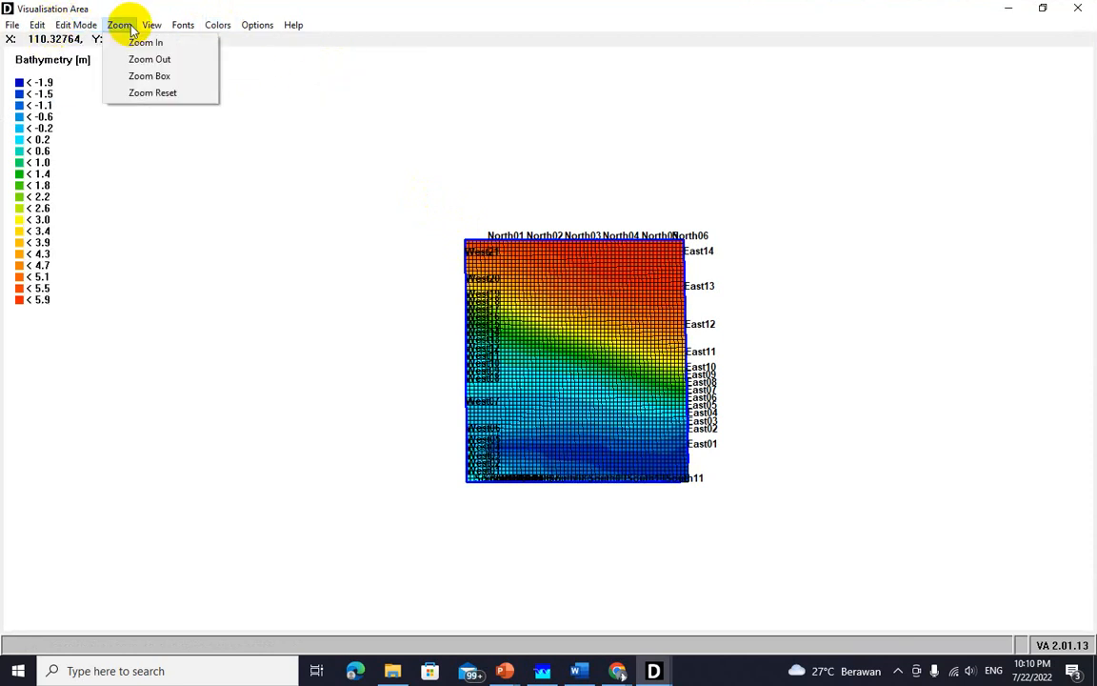
{"action": "left_click", "coordinate": [151, 79]}
{"action": "left_click_drag", "start_coordinate": [428, 224], "coordinate": [681, 500]}
- Overlay the land boundary file on the detail grid to check the coastline, and close the Visualisation Area
{"action": "left_click", "coordinate": [12, 25]}
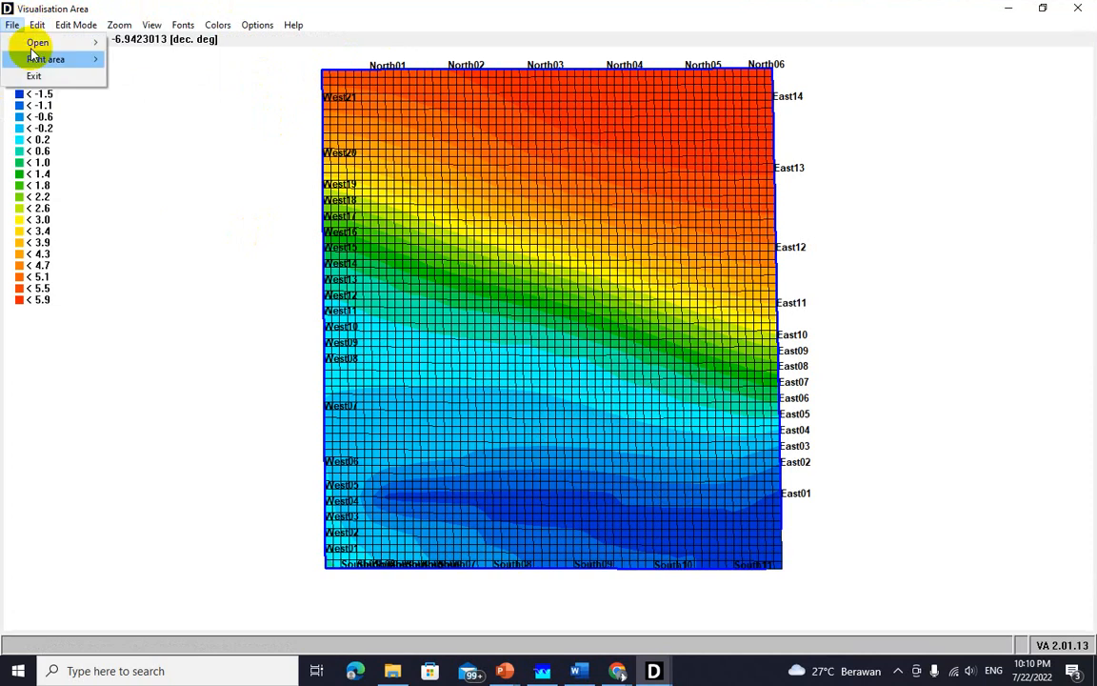
{"action": "mouse_move", "coordinate": [95, 43]}
{"action": "left_click", "coordinate": [145, 42]}
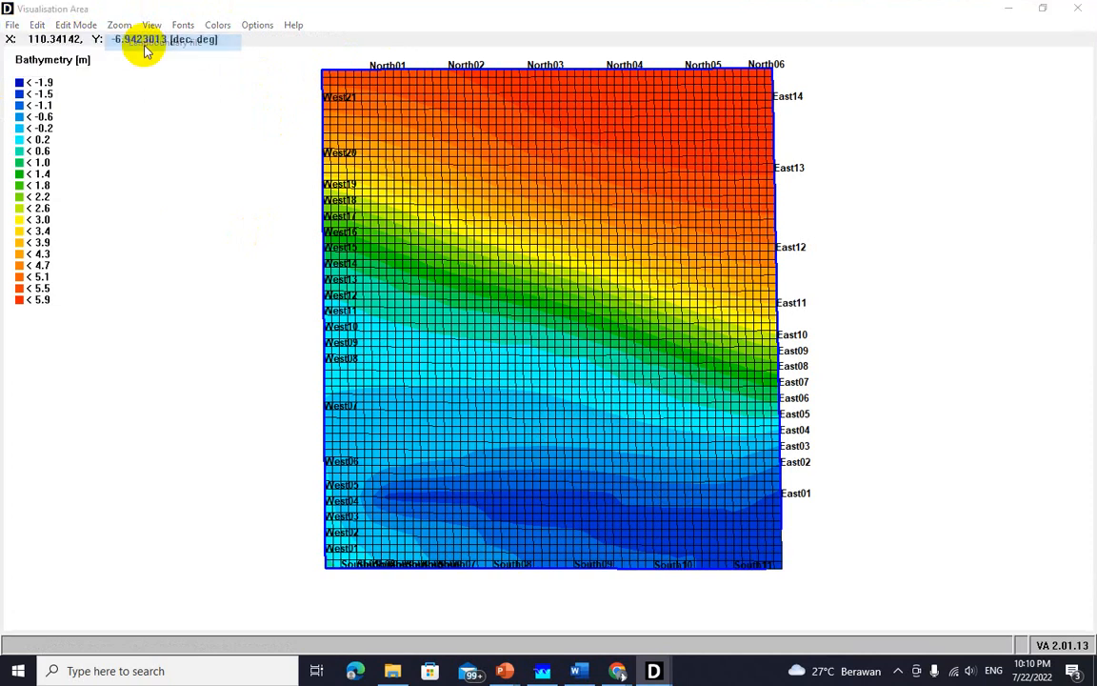
{"action": "double_click", "coordinate": [184, 138]}
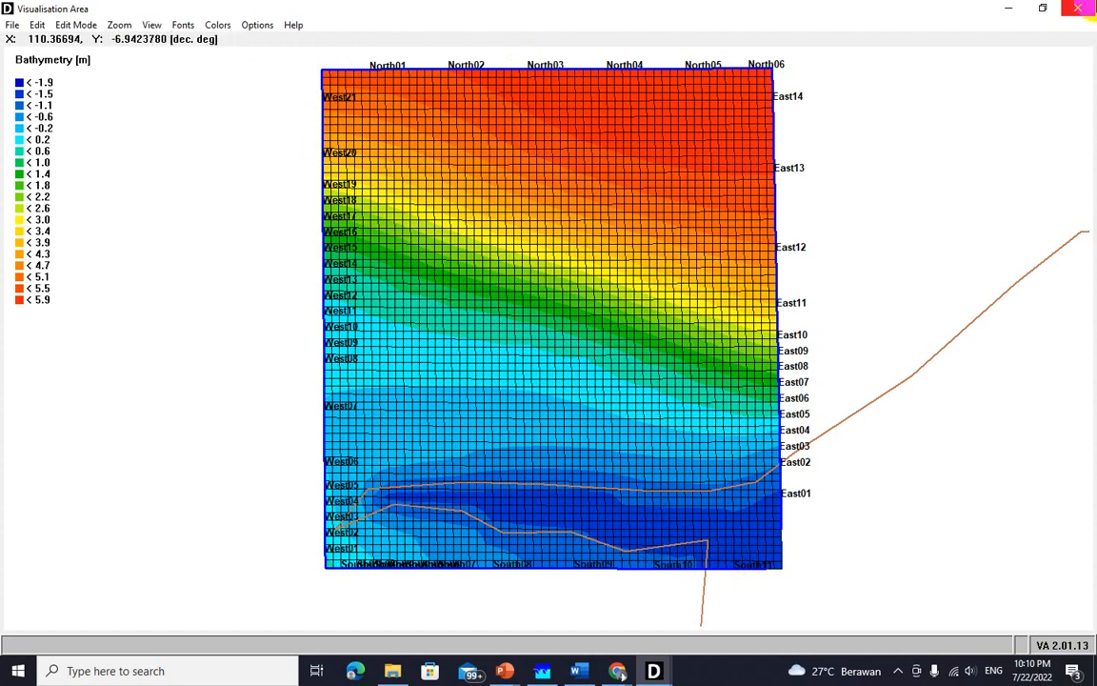
{"action": "left_click", "coordinate": [1078, 9]}
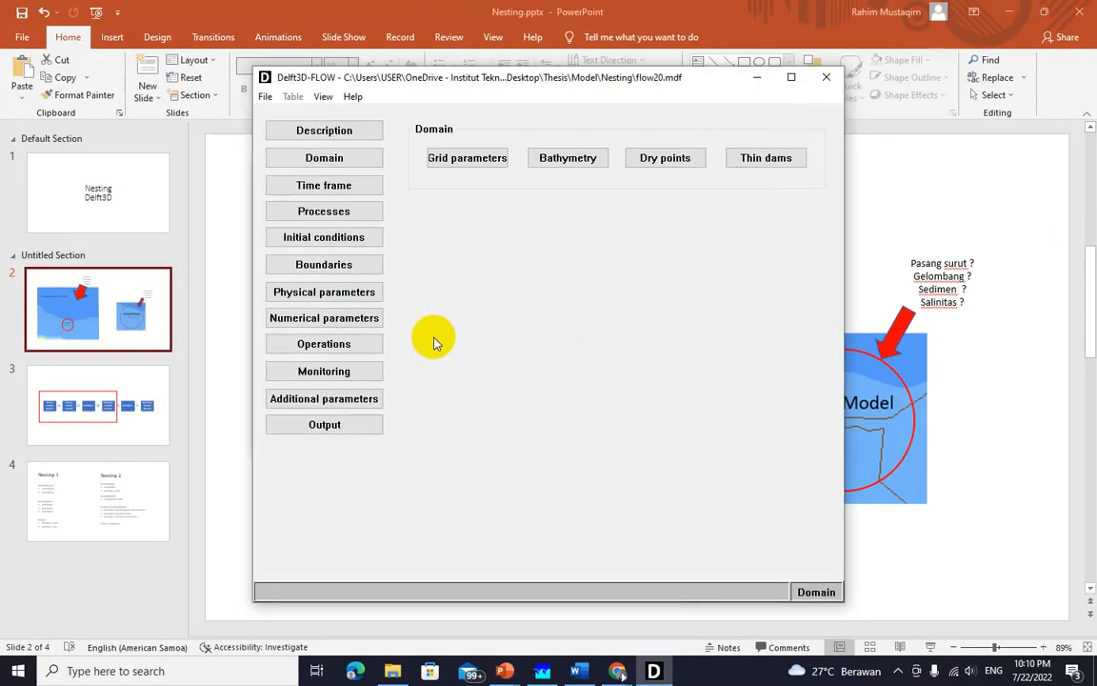